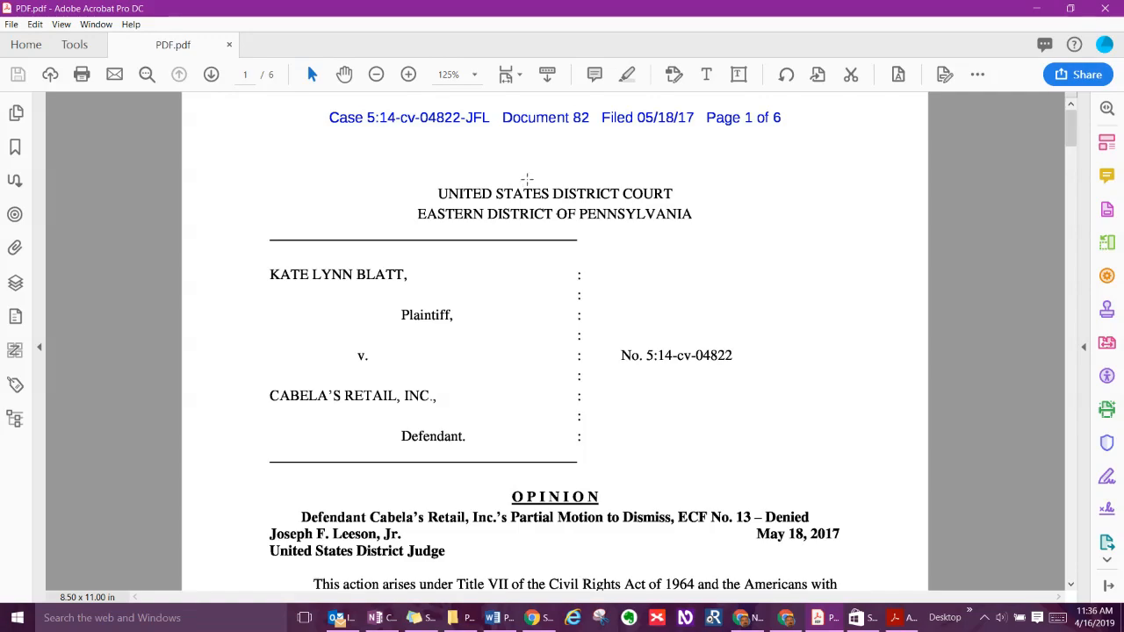
Box-select the word DISTRICT in the court heading of the PDF and copy it as an image.
drag(547, 177, 627, 205)
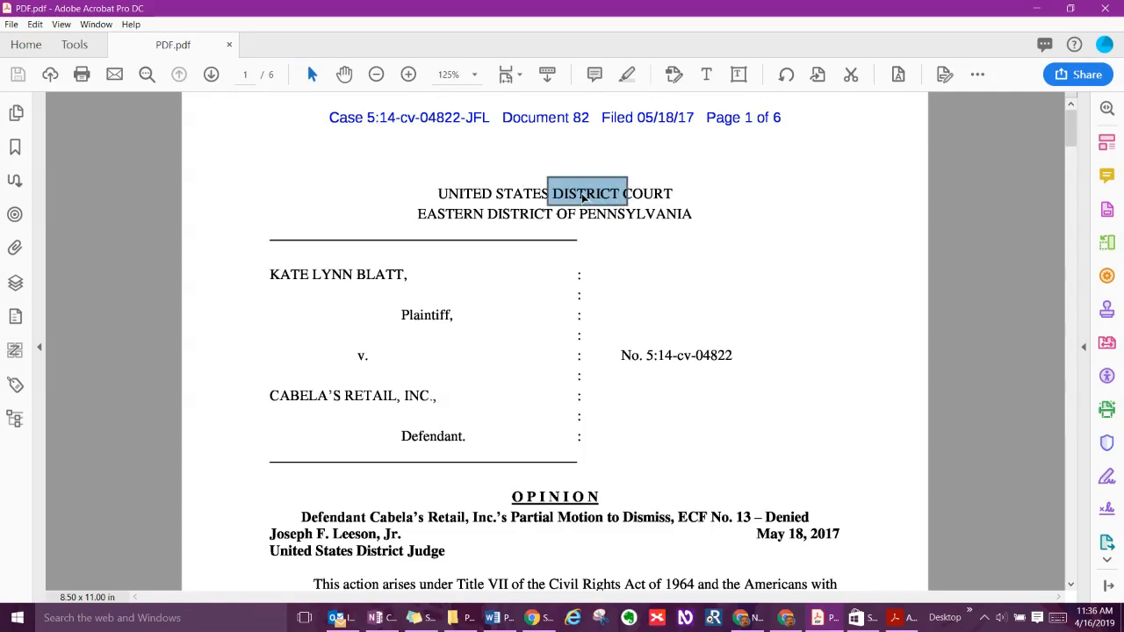
right_click(584, 197)
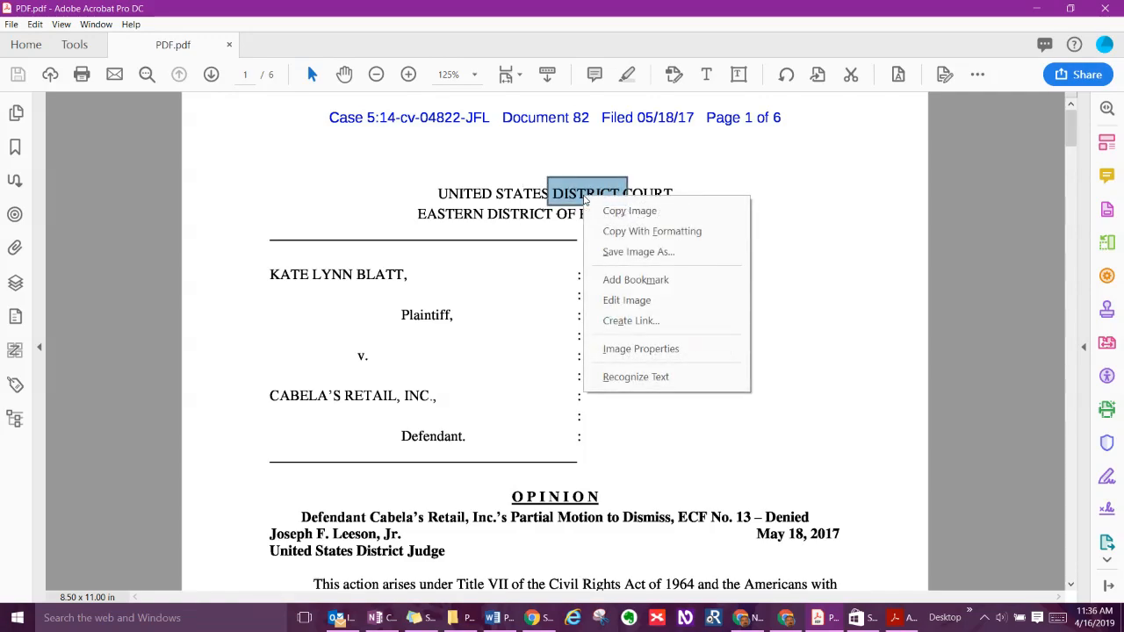
click(639, 214)
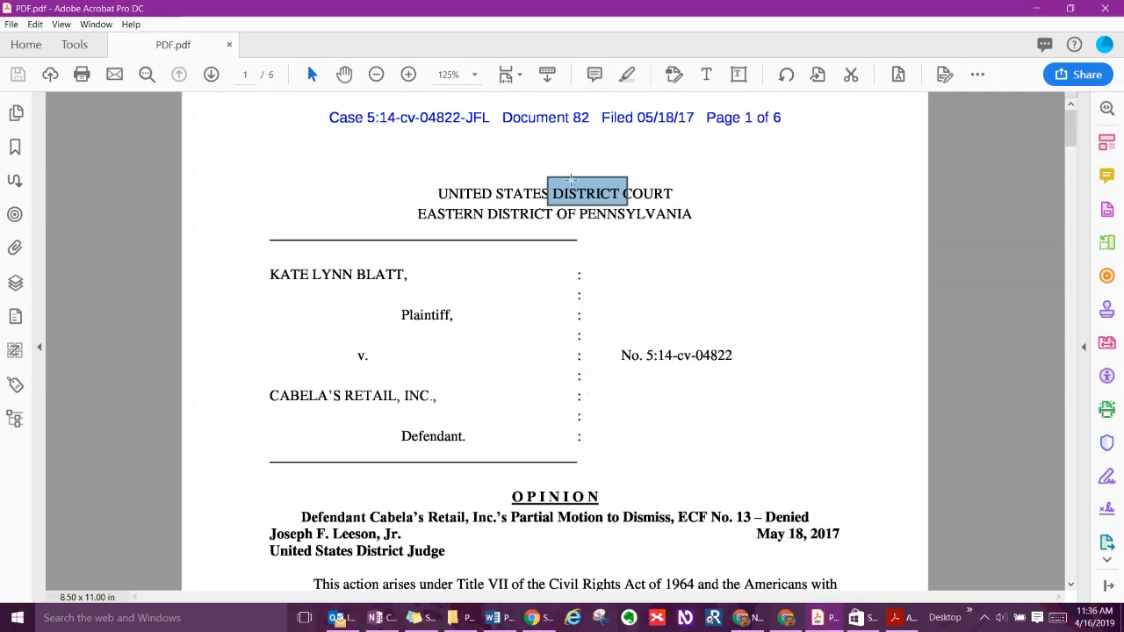
Raise the system volume to 36 and deactivate Read Out Loud for the PDF.
click(60, 24)
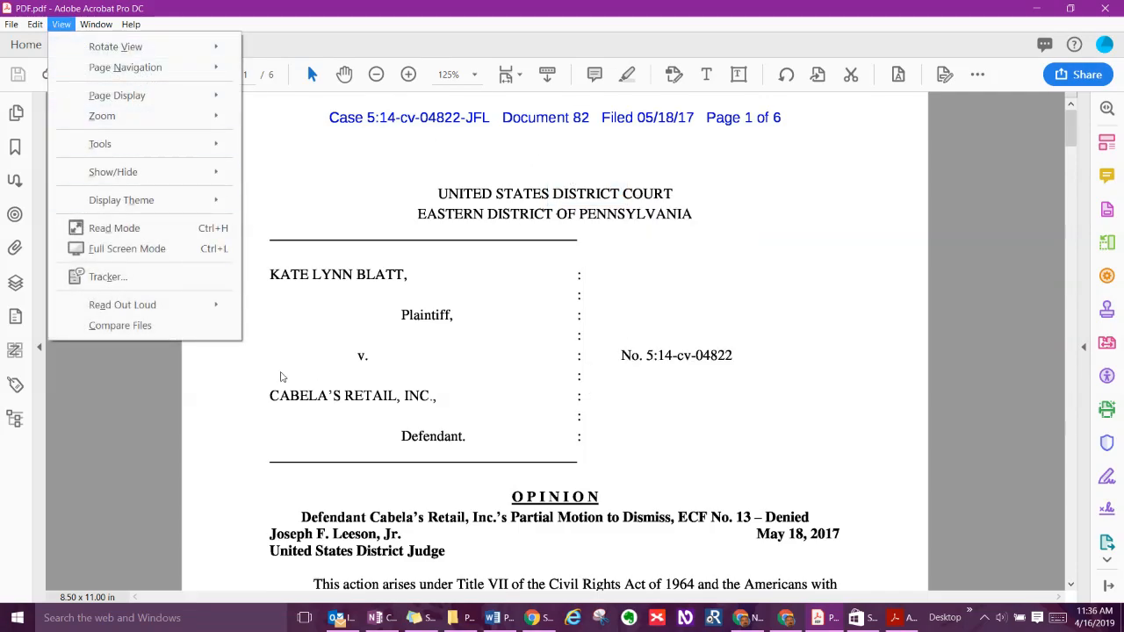
mouse_move(160, 312)
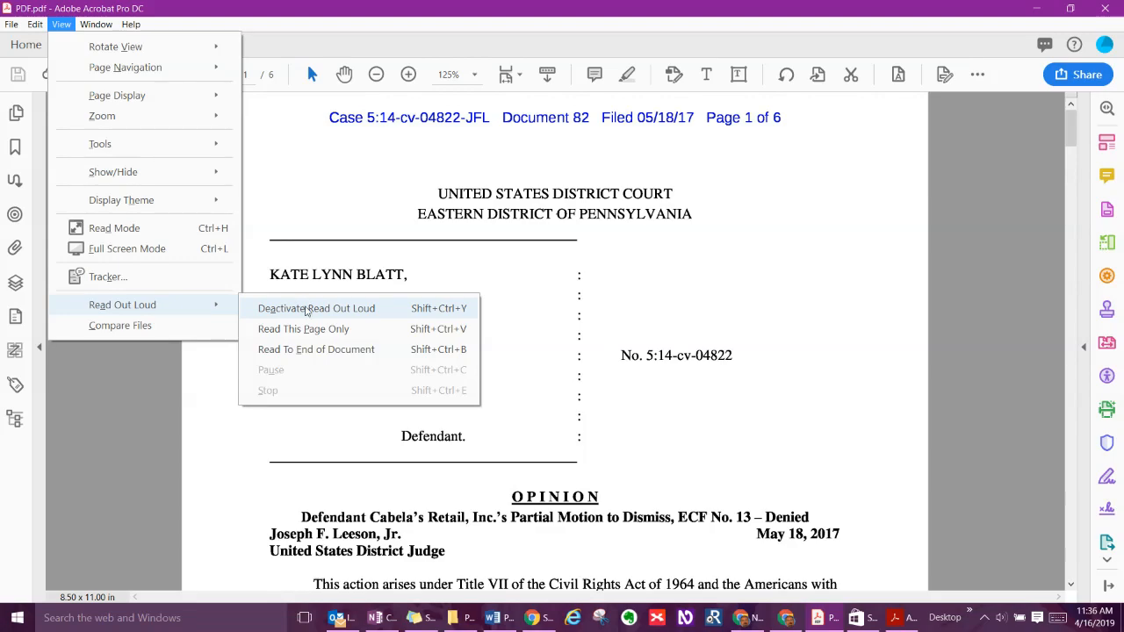
key(XF86AudioRaiseVolume)
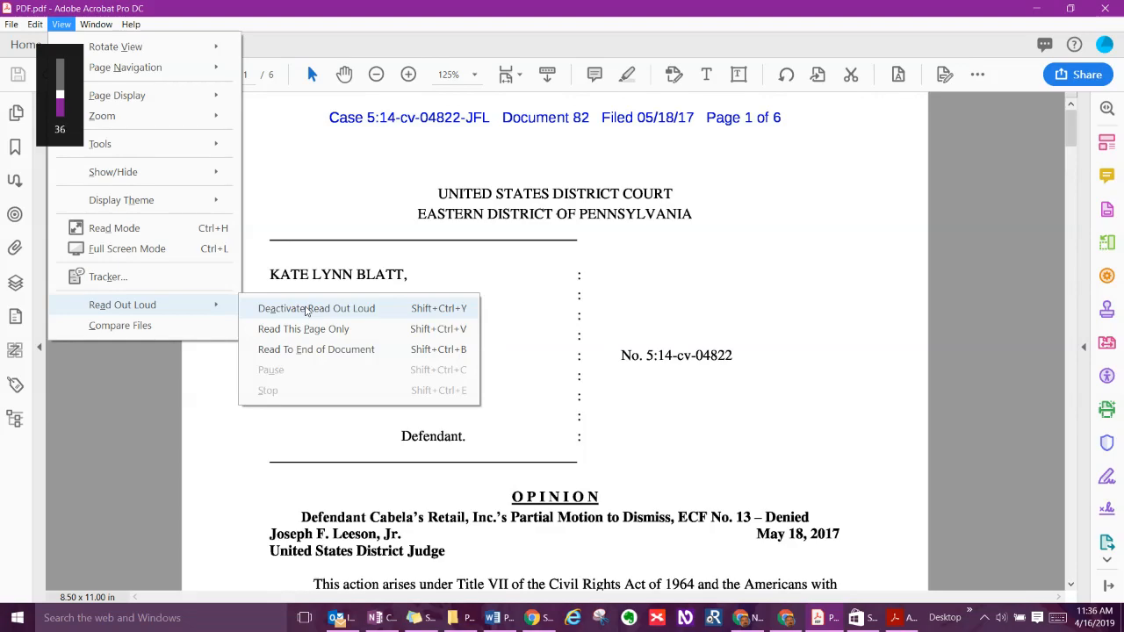
click(306, 310)
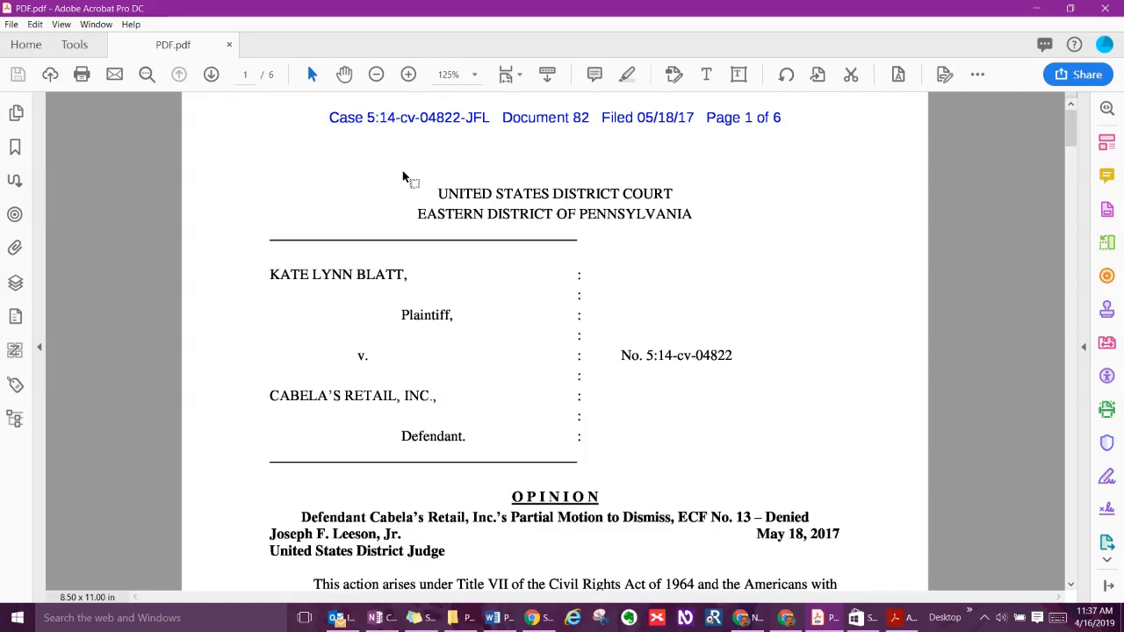
Switch to the Word version of the opinion and test text selection on the word DISTRICT in the court heading.
key(alt+Tab)
key(alt+Tab)
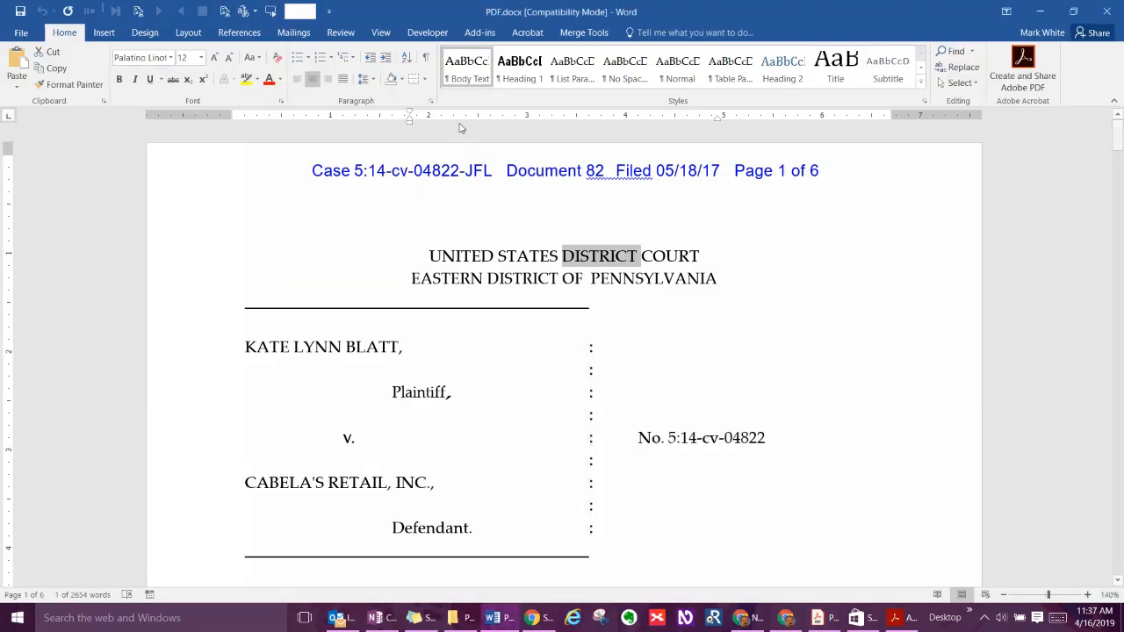
click(427, 248)
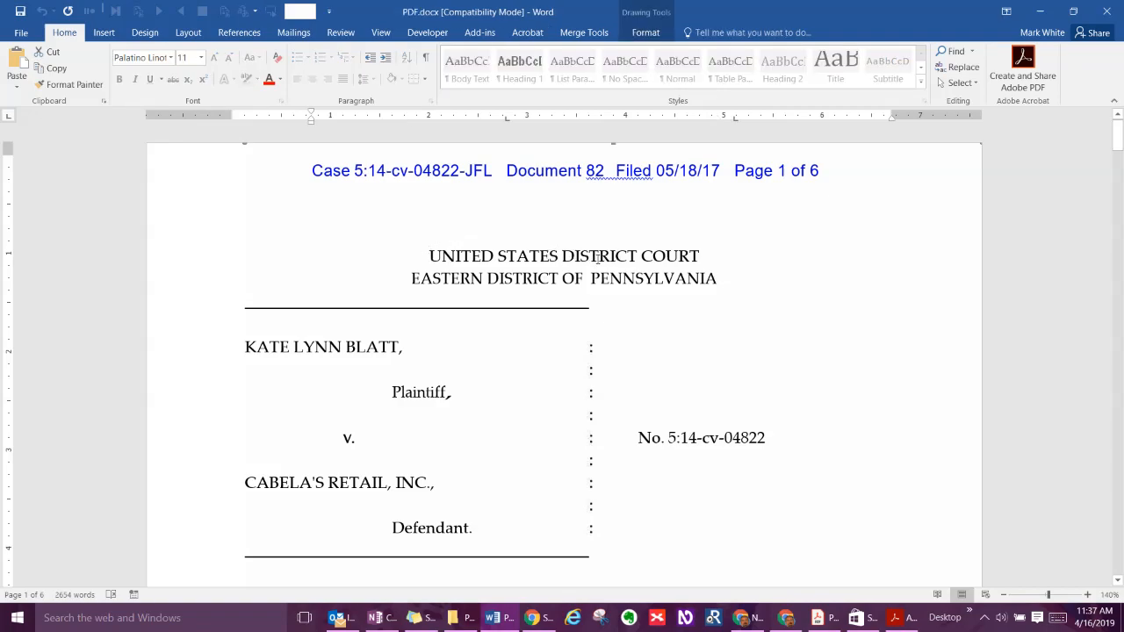
drag(564, 256, 639, 256)
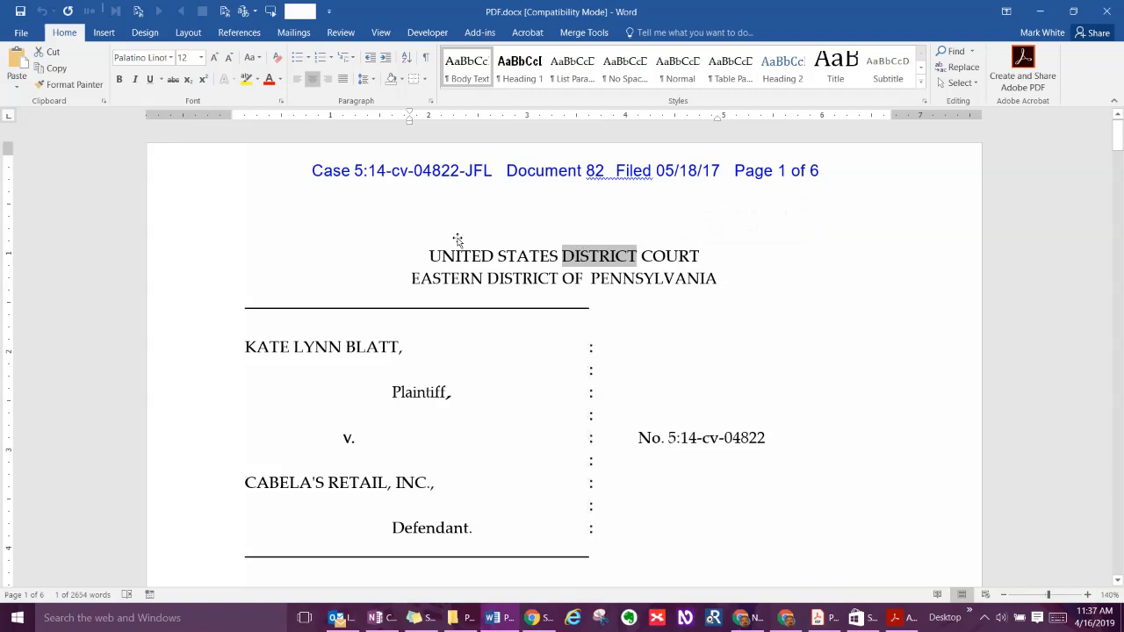
click(226, 243)
mouse_move(162, 232)
mouse_down()
mouse_move(169, 287)
mouse_move(665, 393)
mouse_up()
click(644, 379)
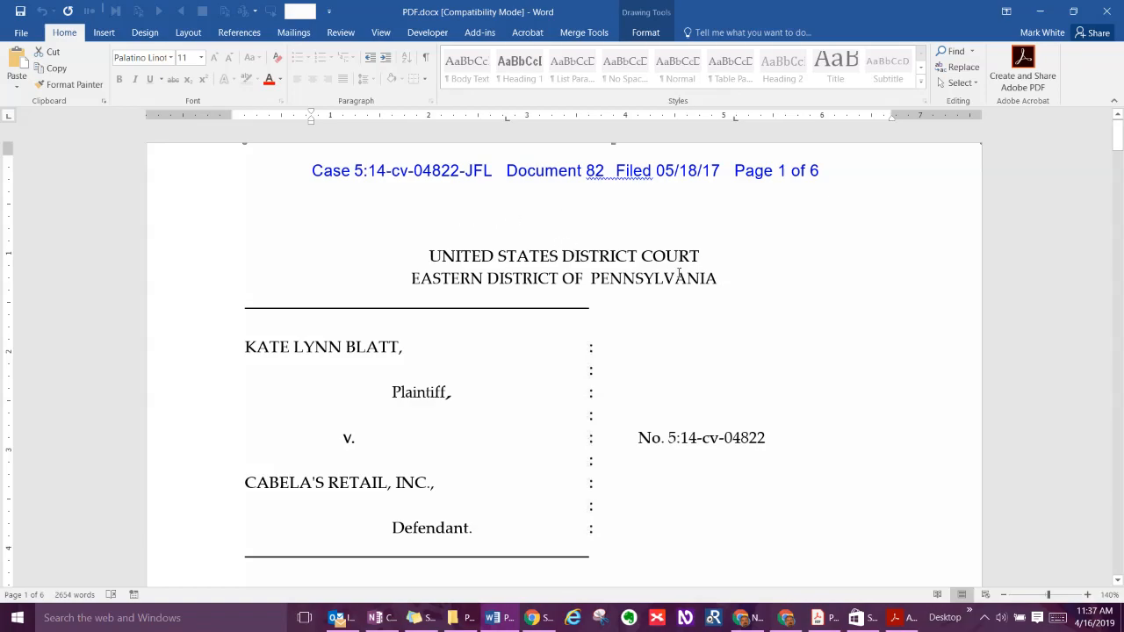
Box-select DISTRICT in the Acrobat PDF's heading and compare by selecting the same word in the Word document.
key(alt+Tab)
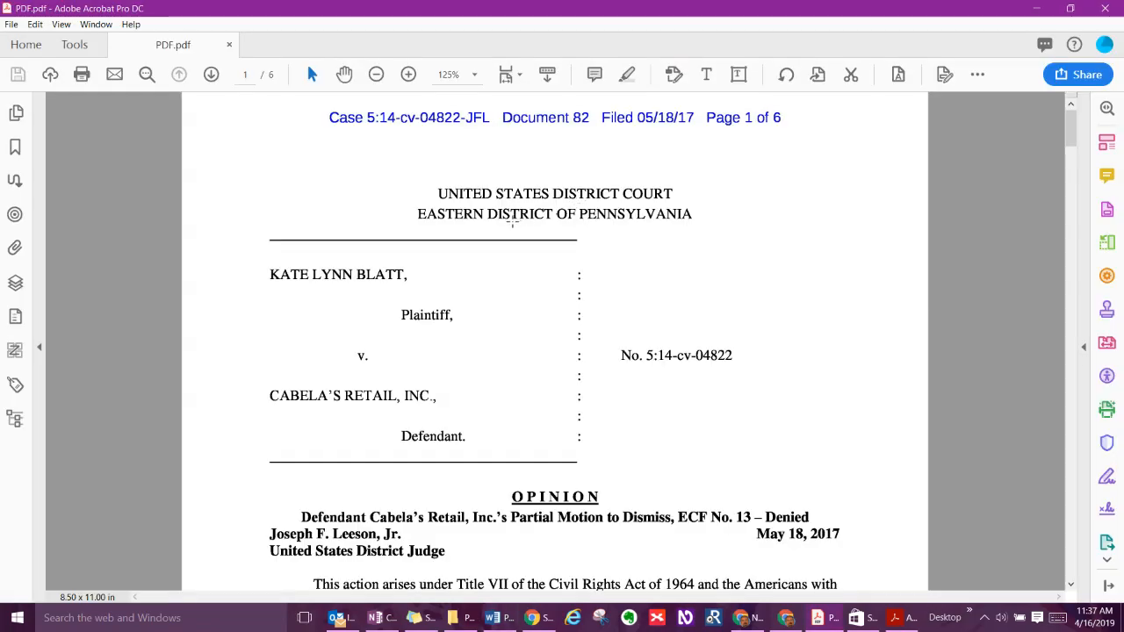
drag(554, 191, 622, 200)
key(alt+Tab)
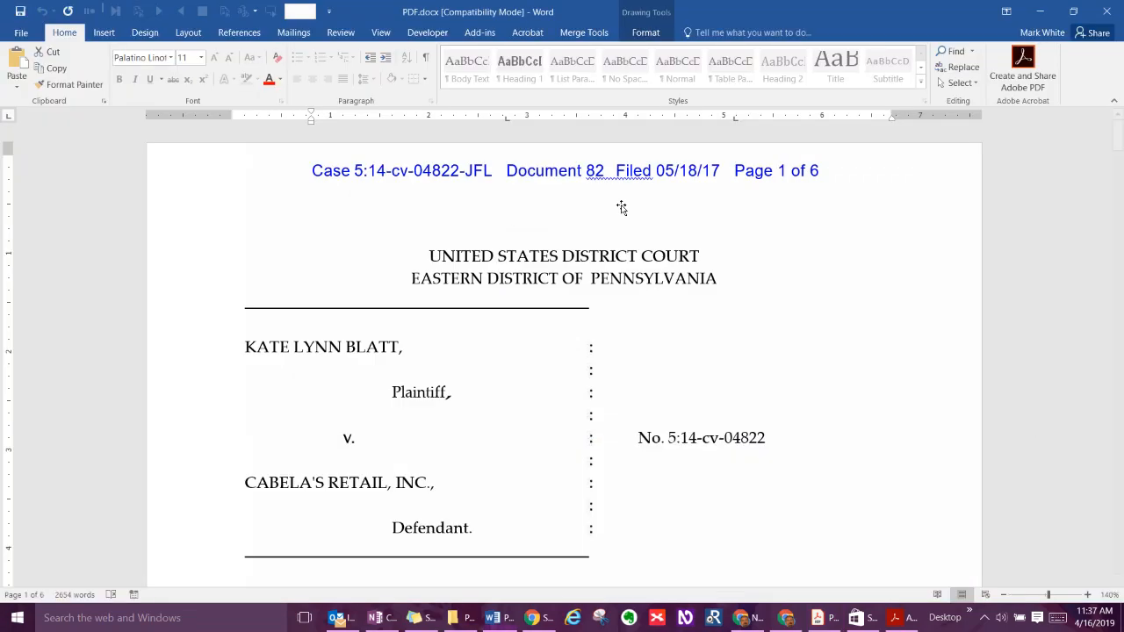
double_click(594, 255)
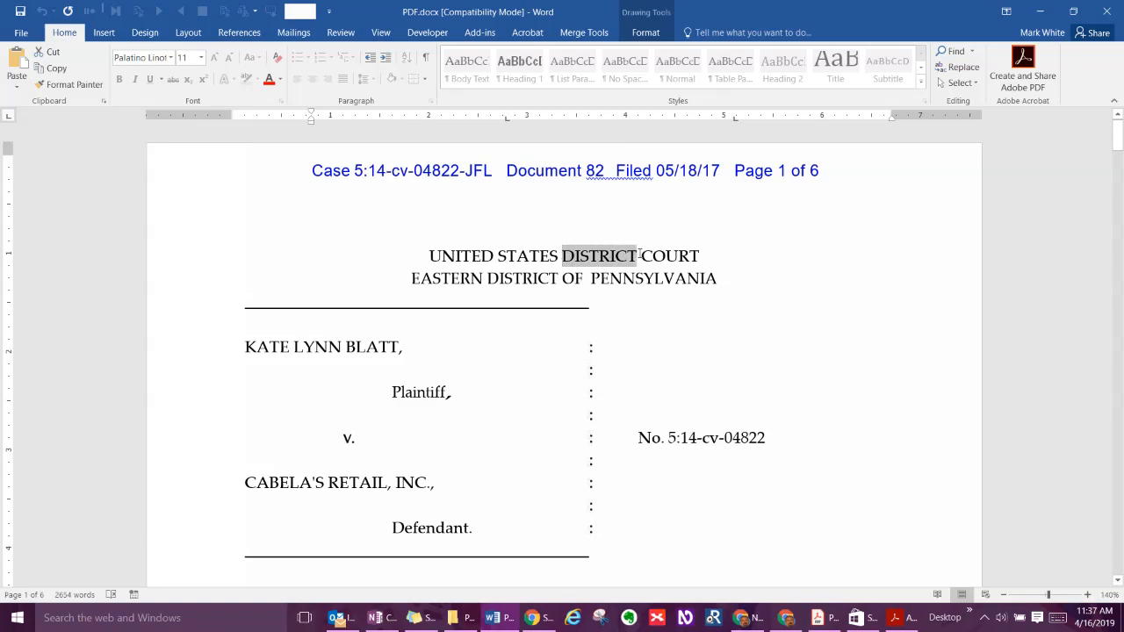
click(612, 279)
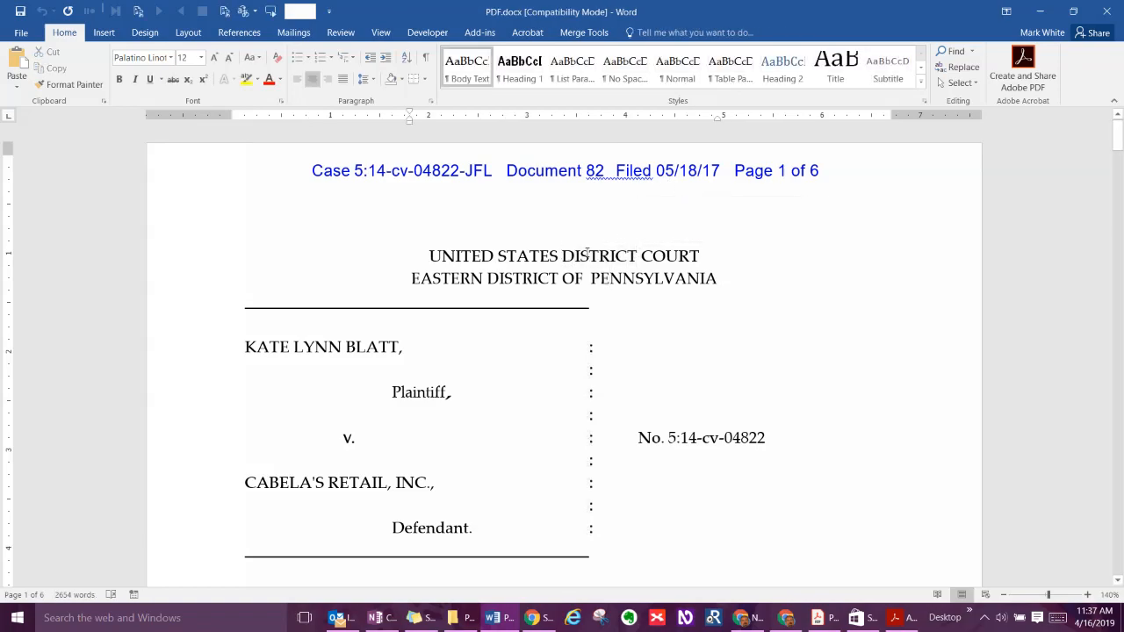
double_click(587, 256)
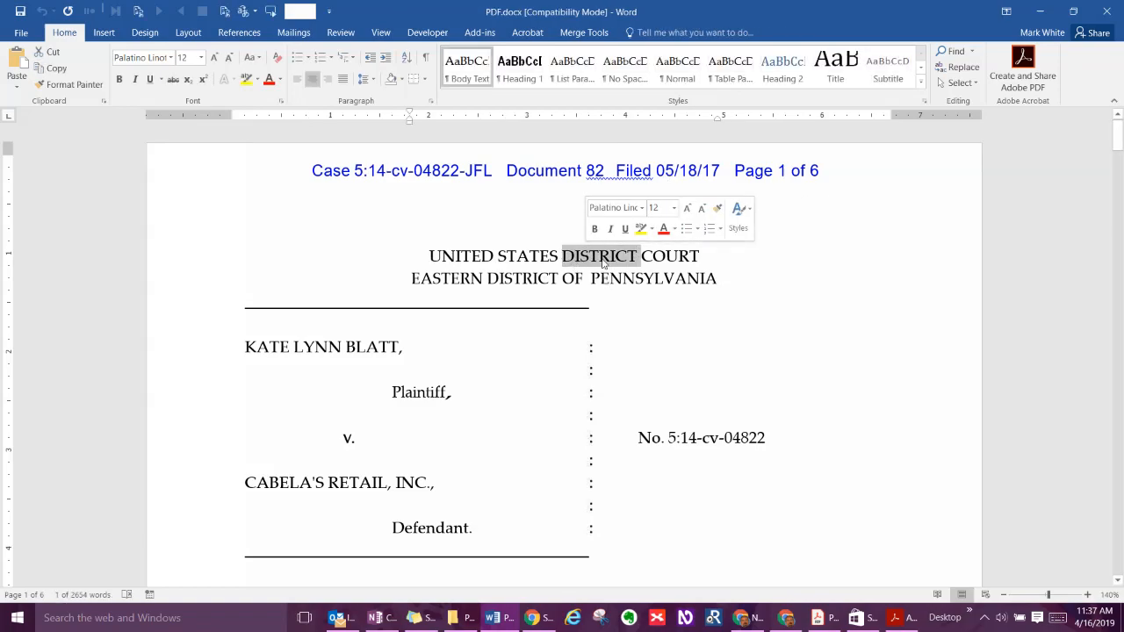
click(601, 256)
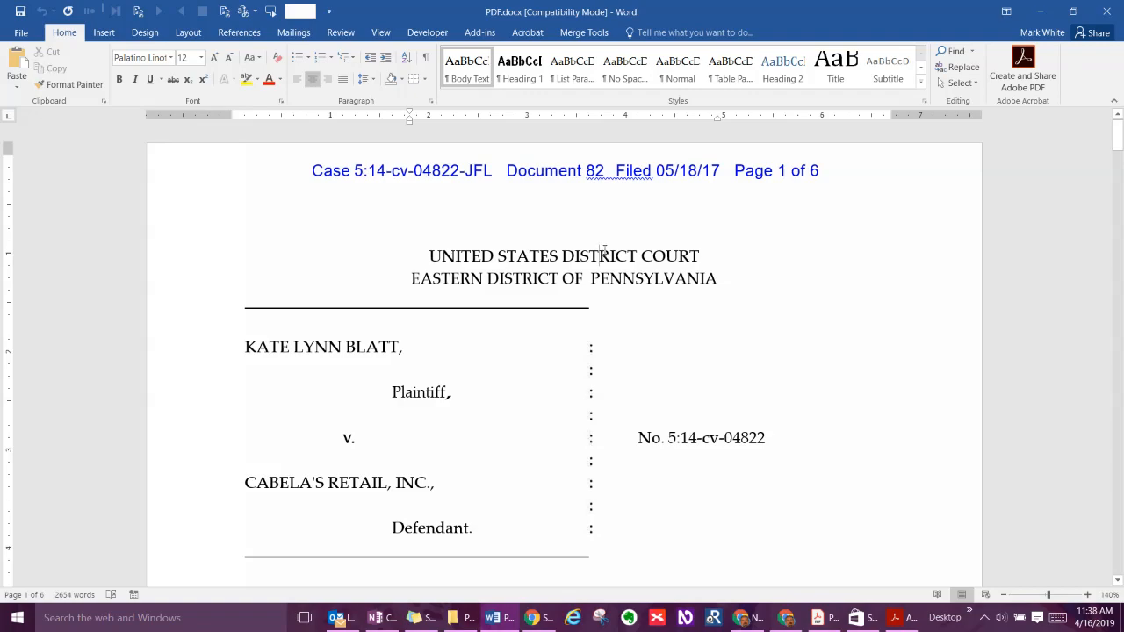
double_click(608, 255)
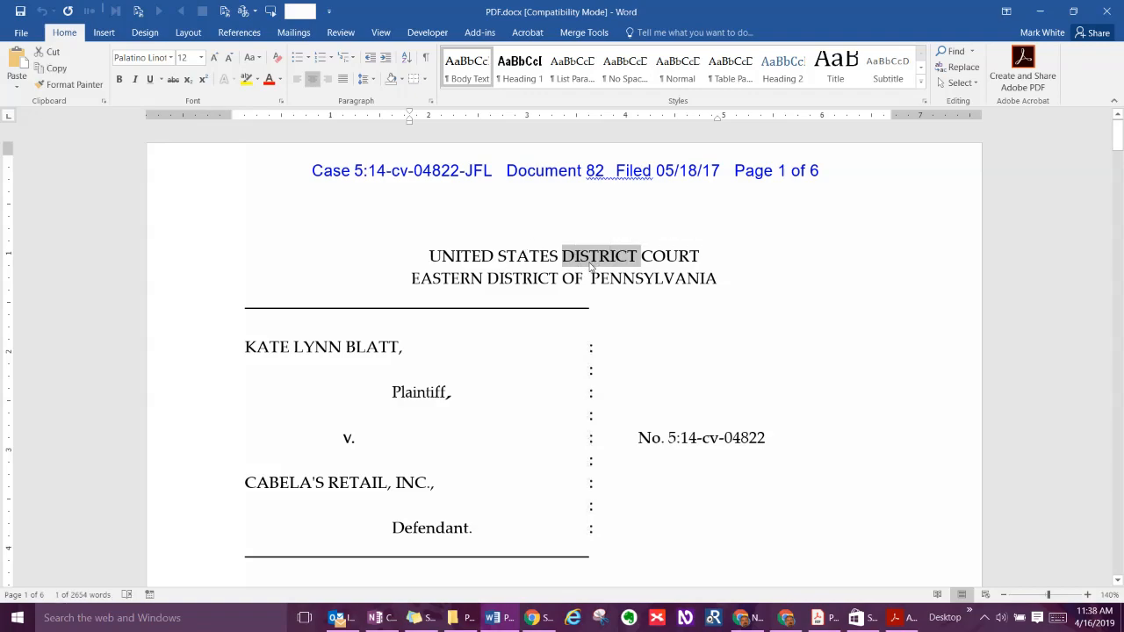
Switch to the PDF in Acrobat, select everything on the page and clear the selection.
key(alt+Tab)
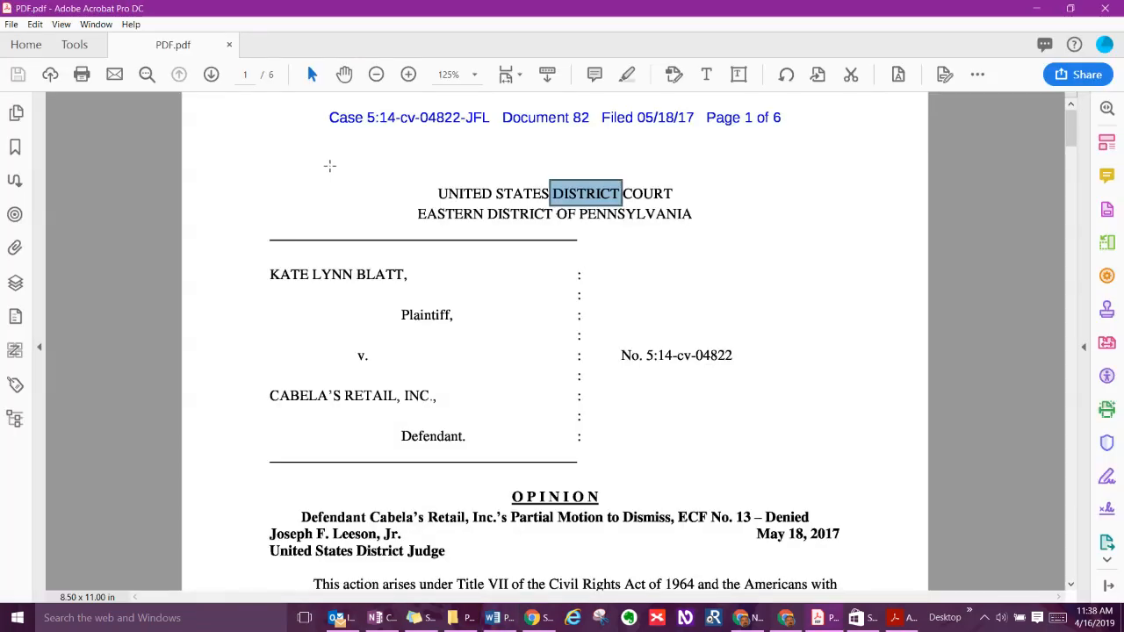
key(ctrl+a)
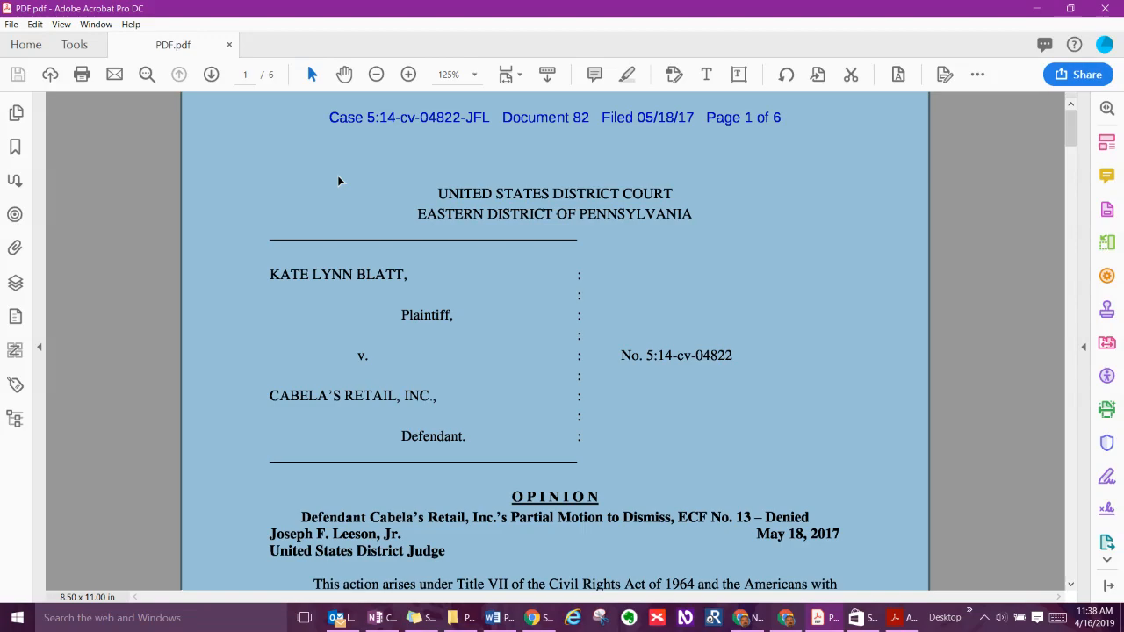
click(340, 181)
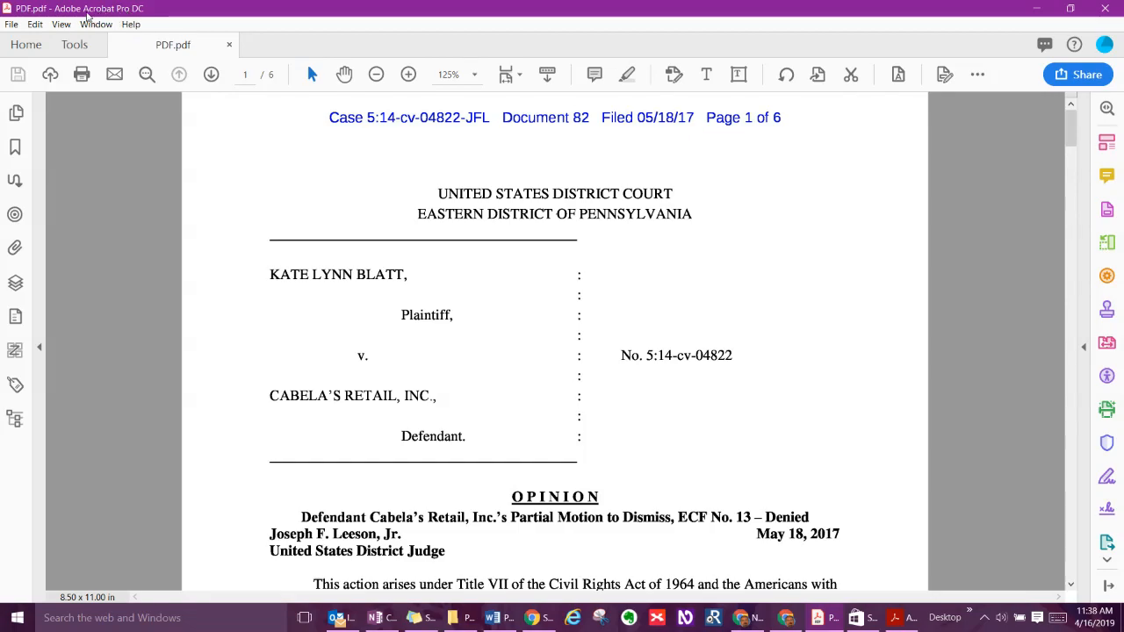
Switch to Adobe Reader Touch, test selection on the court opinion's first page, and return to Acrobat.
key(alt+Tab)
key(alt+Tab)
key(alt+Tab)
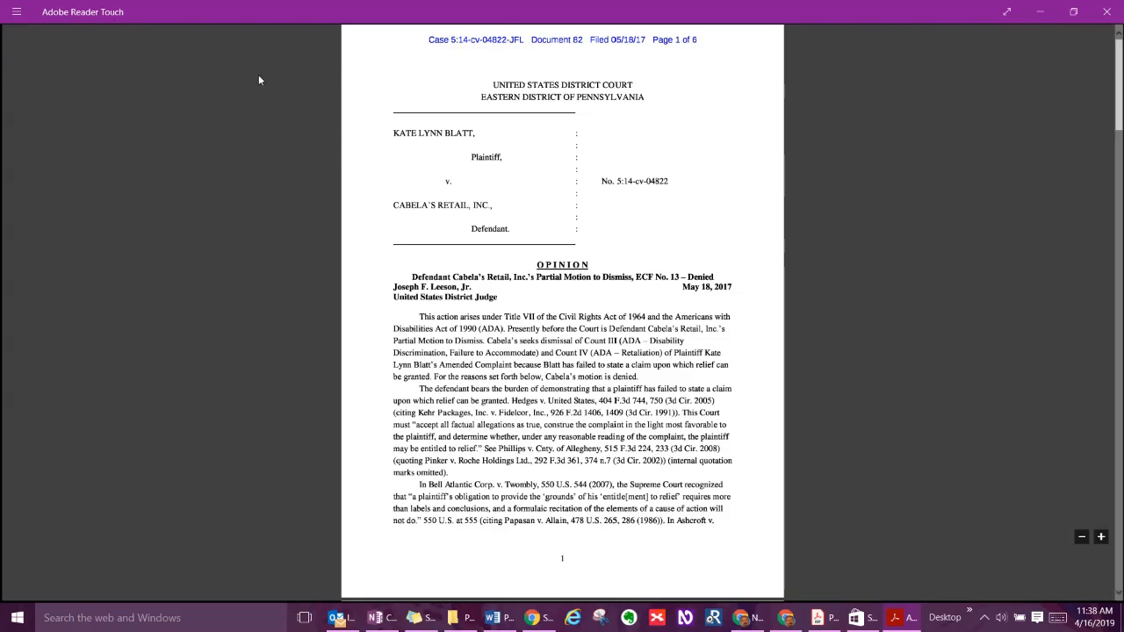
click(446, 92)
key(alt+Tab)
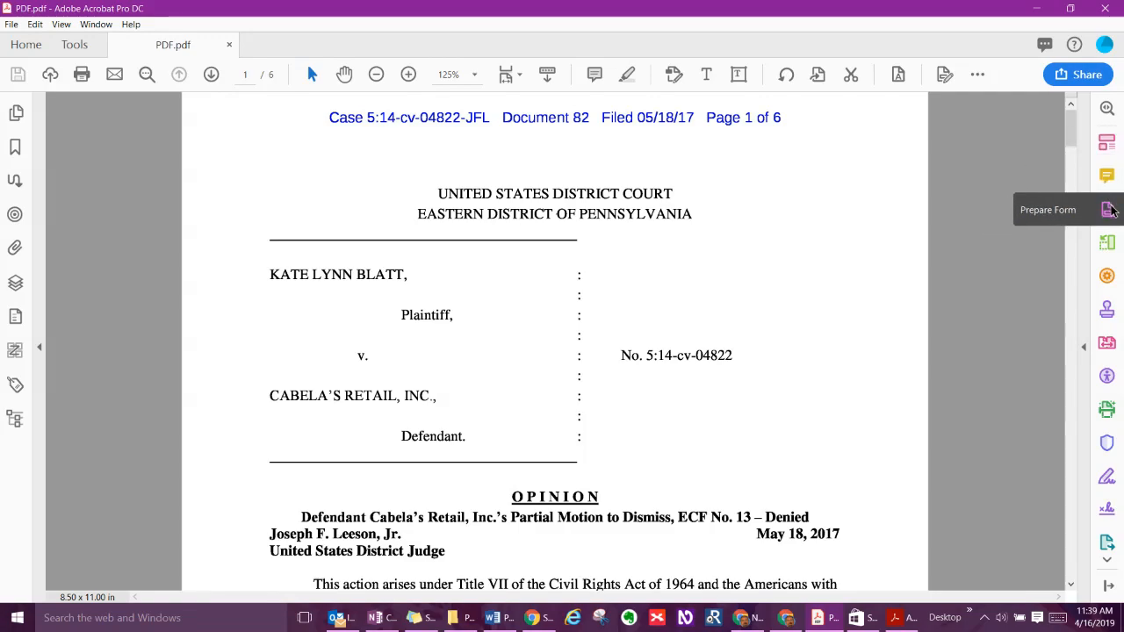
Open the Action Wizard and start the Make Accessible action on PDF.pdf.
click(1108, 410)
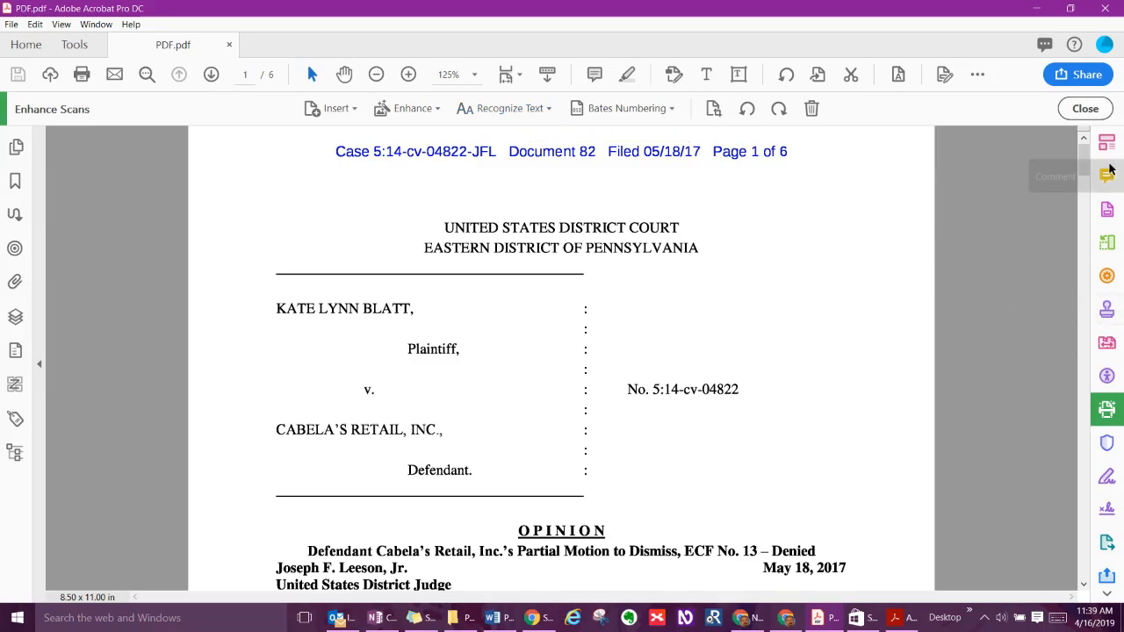
scroll(1109, 290, down, 3)
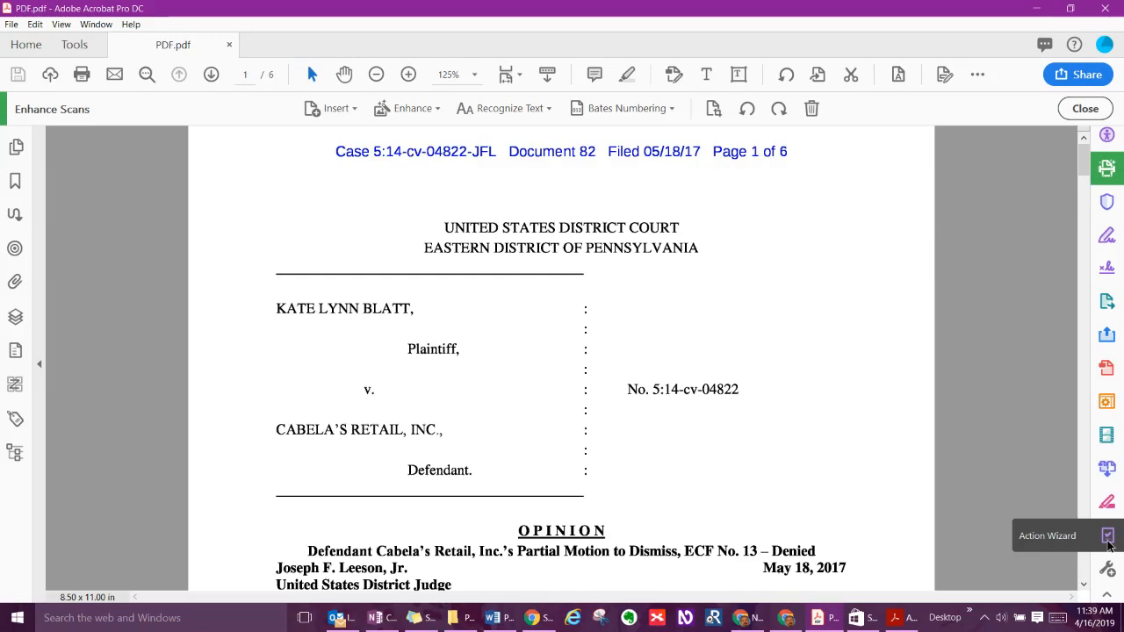
click(1108, 538)
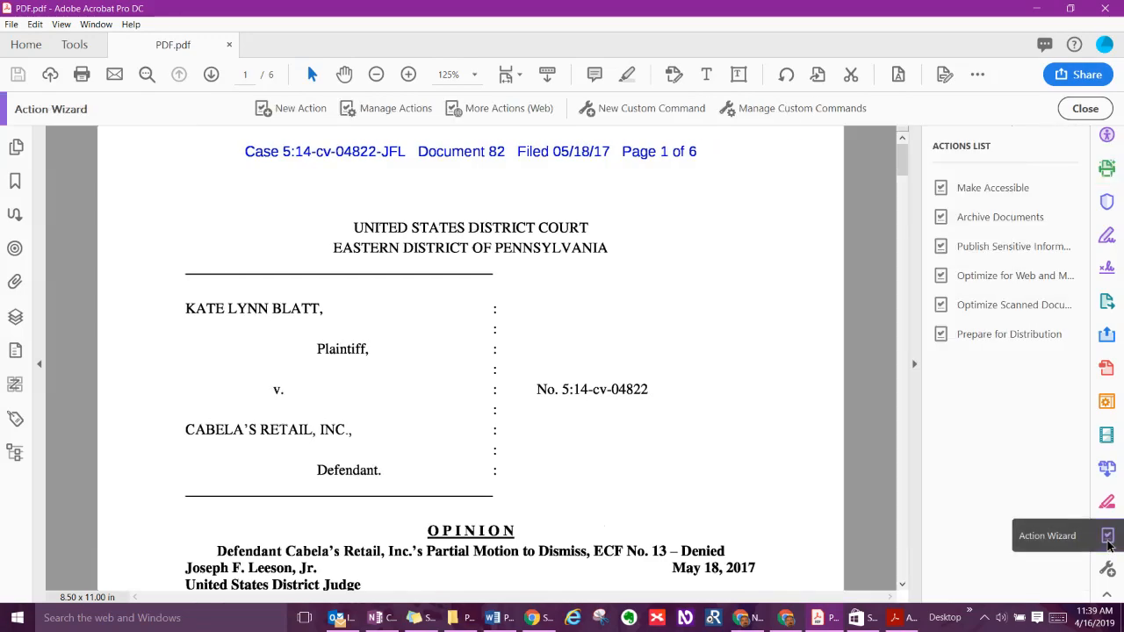
click(974, 193)
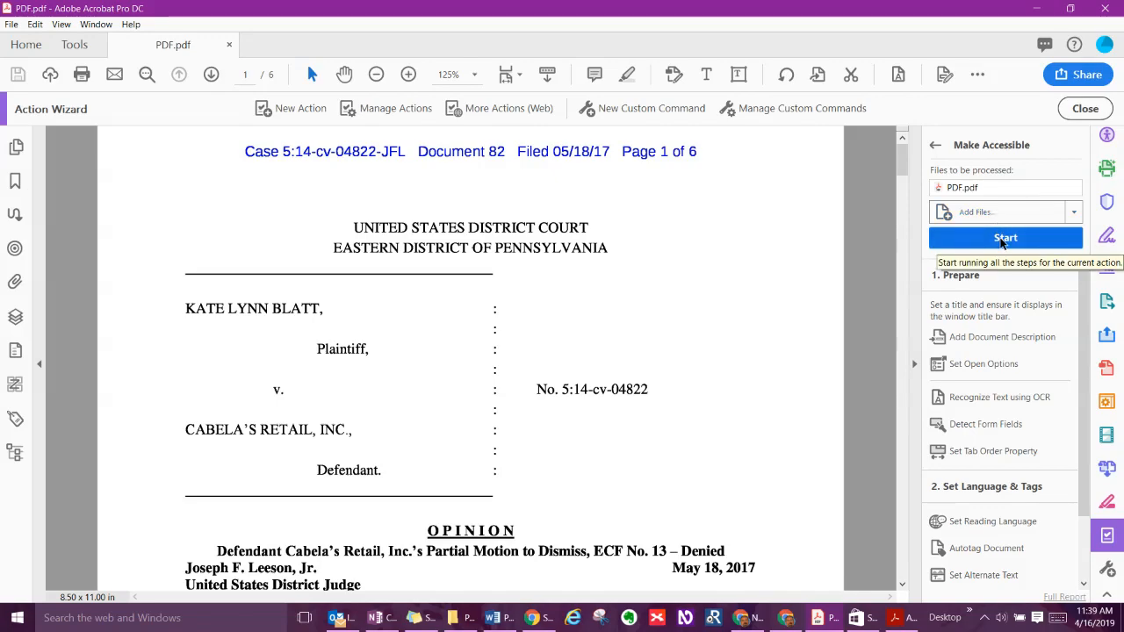
click(1001, 241)
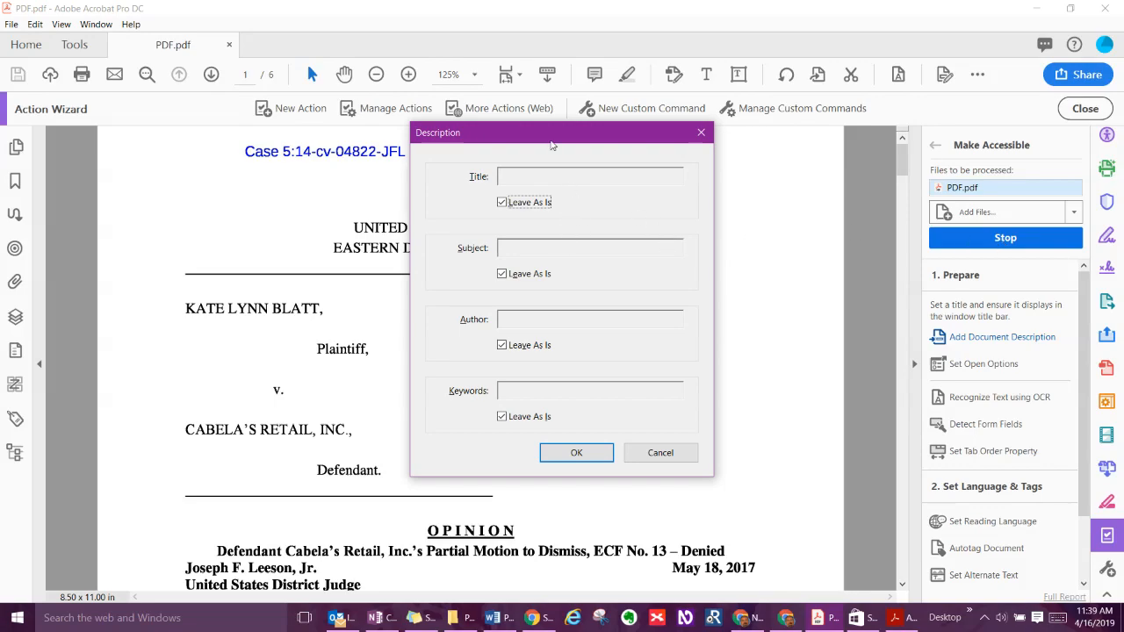
Turn off Leave As Is for the document title and set the title to "United States District Court".
click(517, 205)
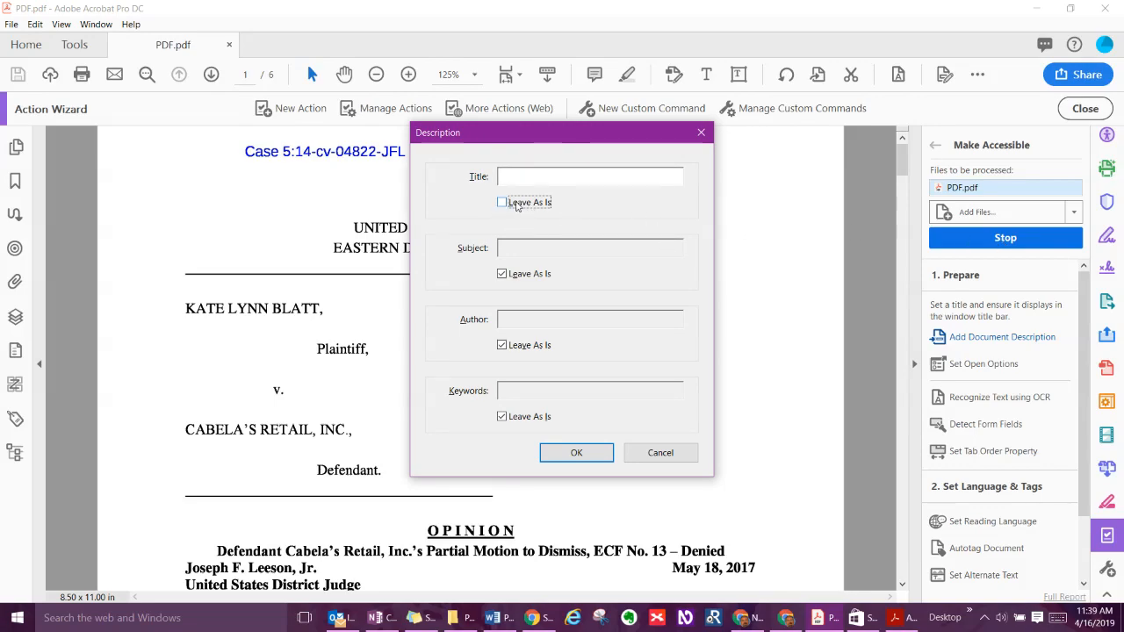
click(527, 176)
drag(538, 139, 479, 143)
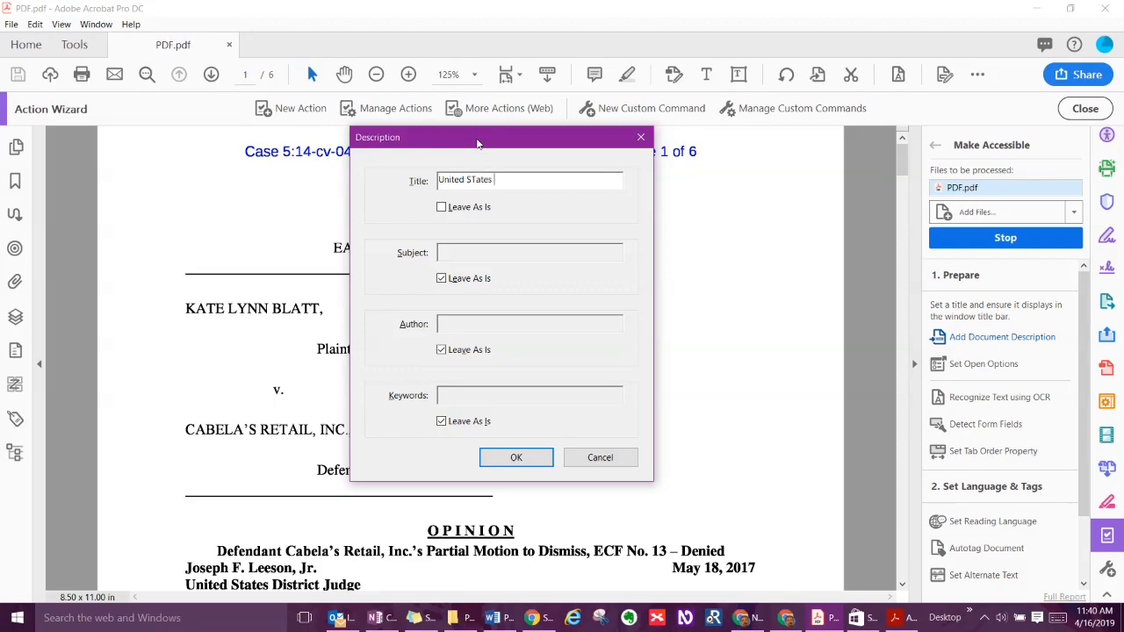
key(BackSpace)
key(BackSpace)
key(BackSpace)
key(BackSpace)
key(BackSpace)
key(BackSpace)
text(State)
drag(522, 136, 452, 148)
text(s Dist)
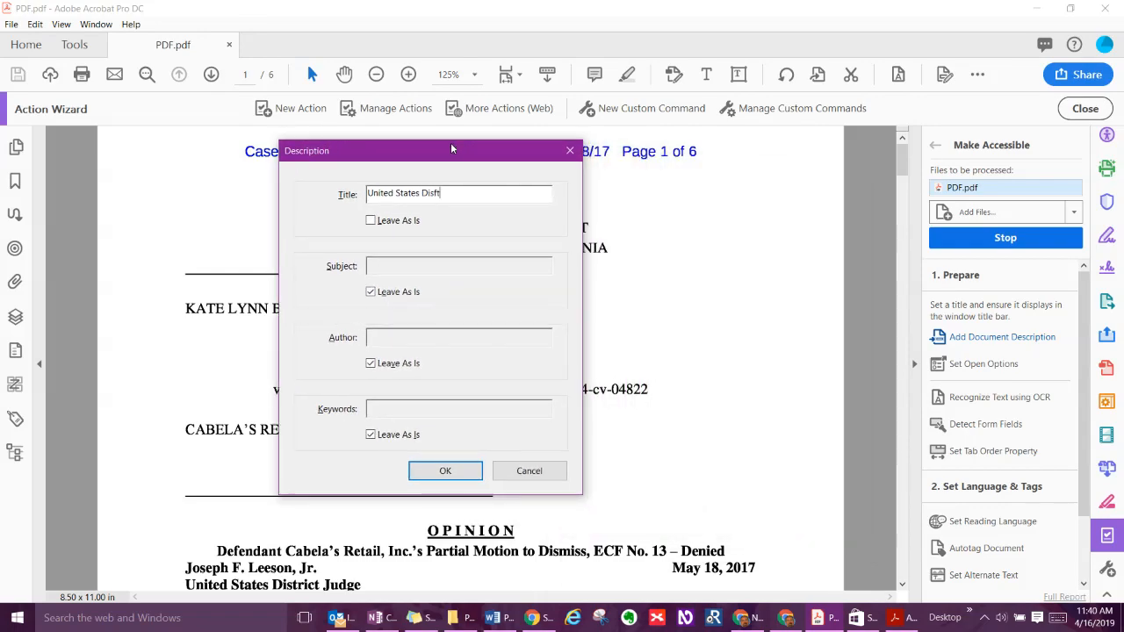
text(rict Court)
Turn off Leave As Is for the author, enter the author's name, and confirm the document description.
click(370, 363)
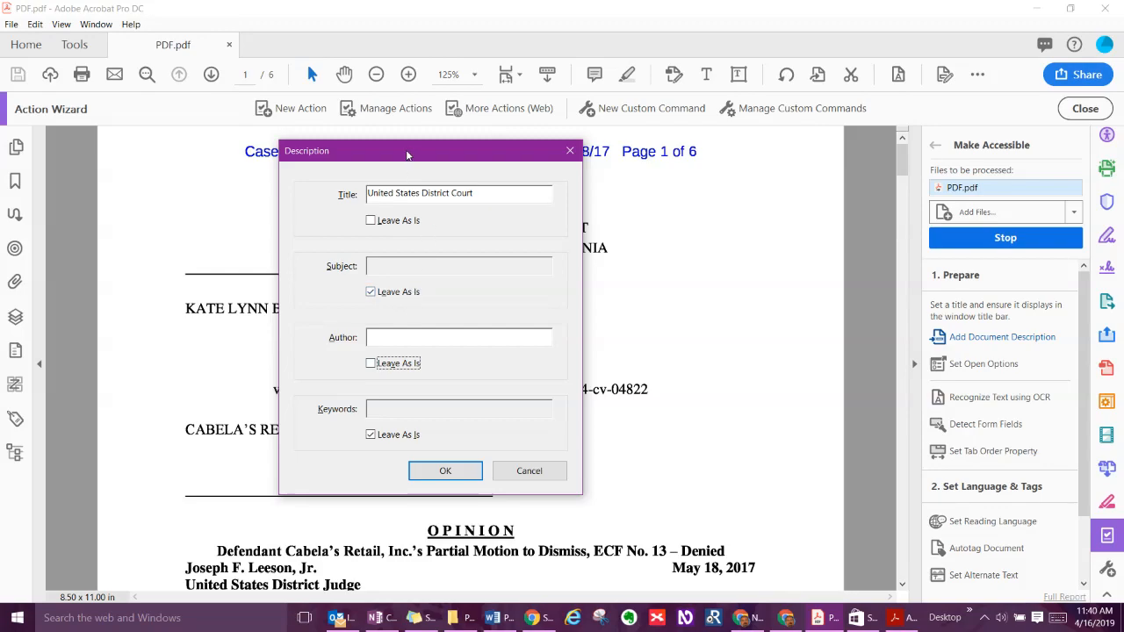
drag(406, 155, 450, 172)
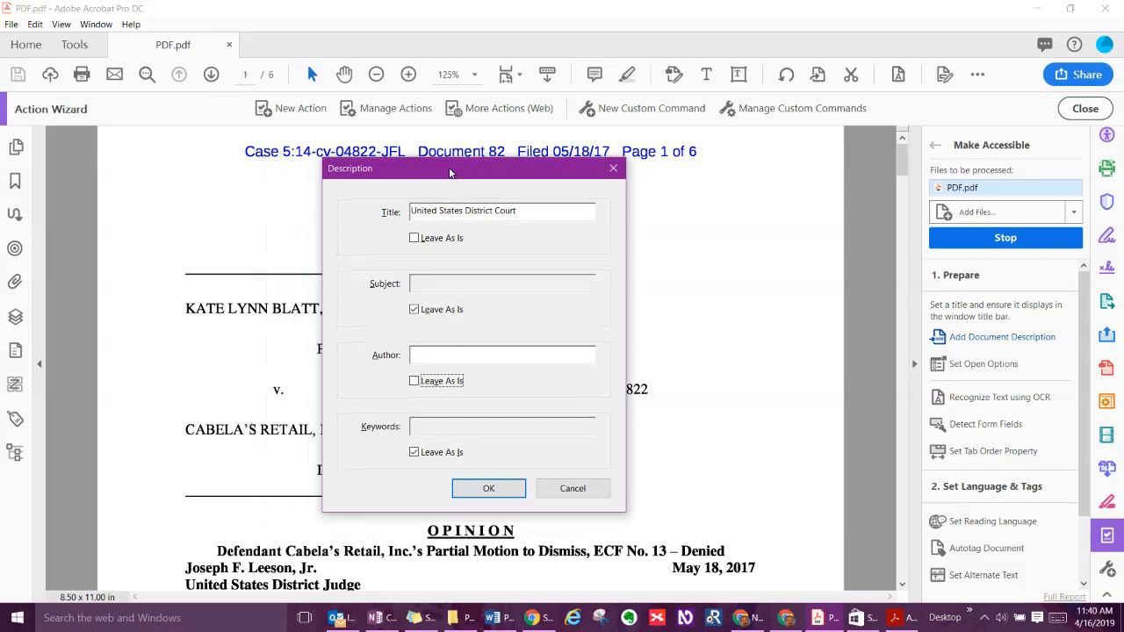
click(444, 354)
text(eesohn)
click(491, 488)
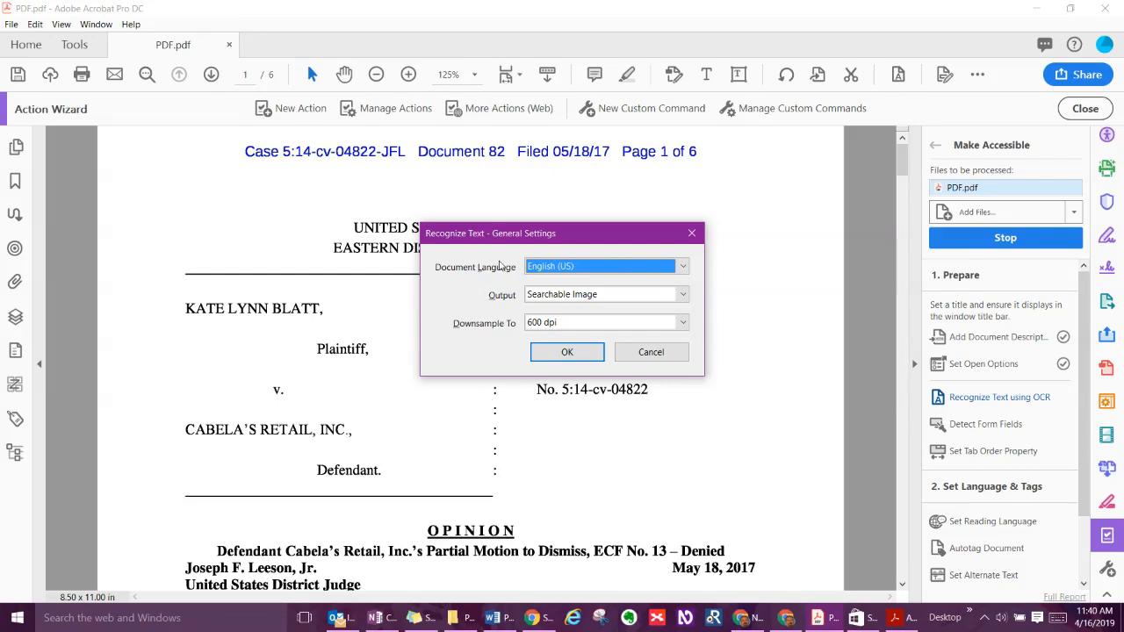
Set the text recognition output to Editable Text and Images, keep downsampling at 600 dpi, and run the recognition.
click(586, 304)
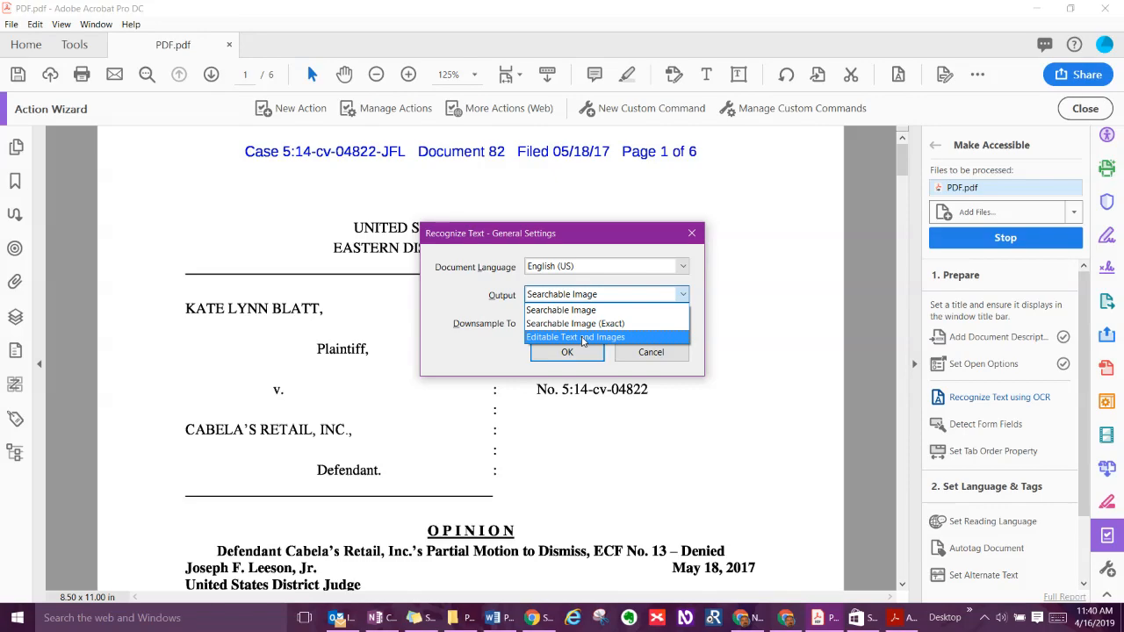
click(603, 340)
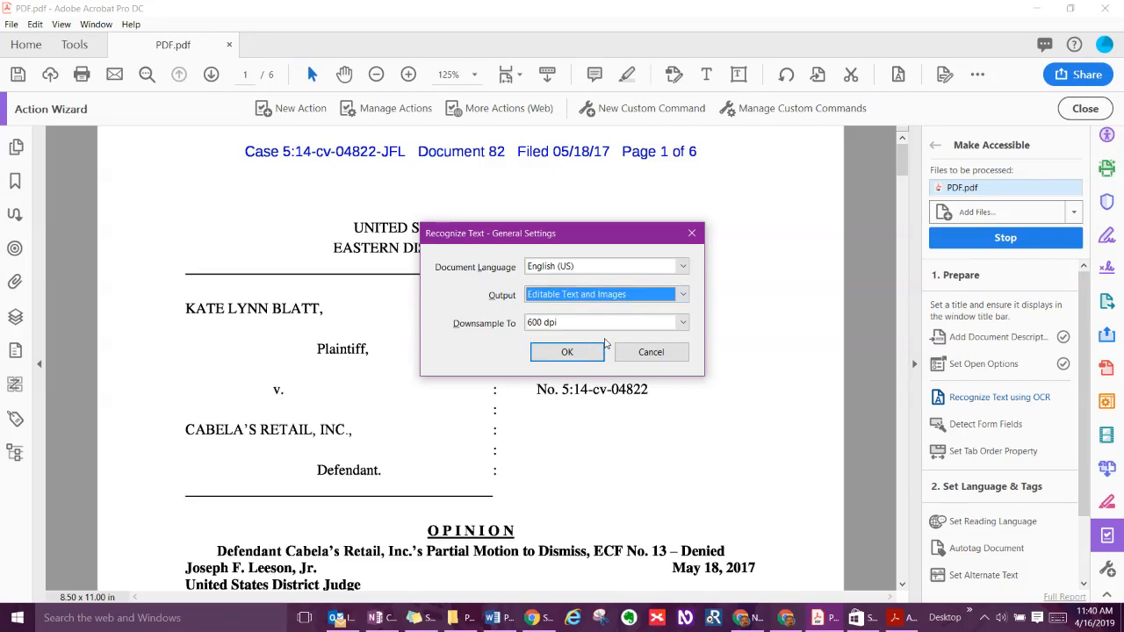
click(561, 324)
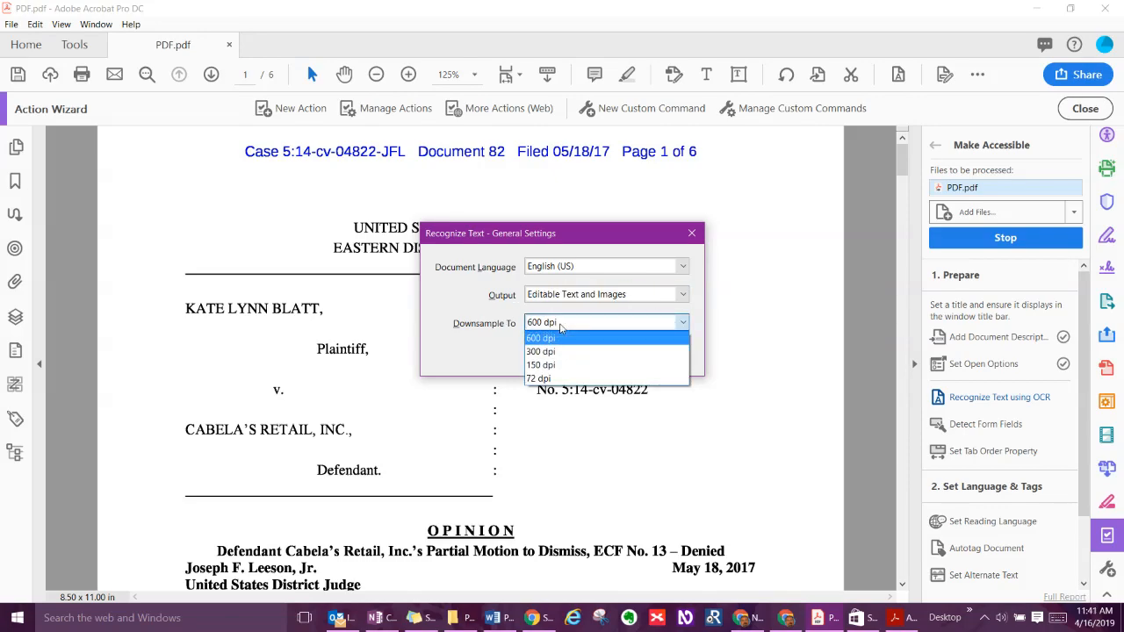
click(559, 340)
click(567, 352)
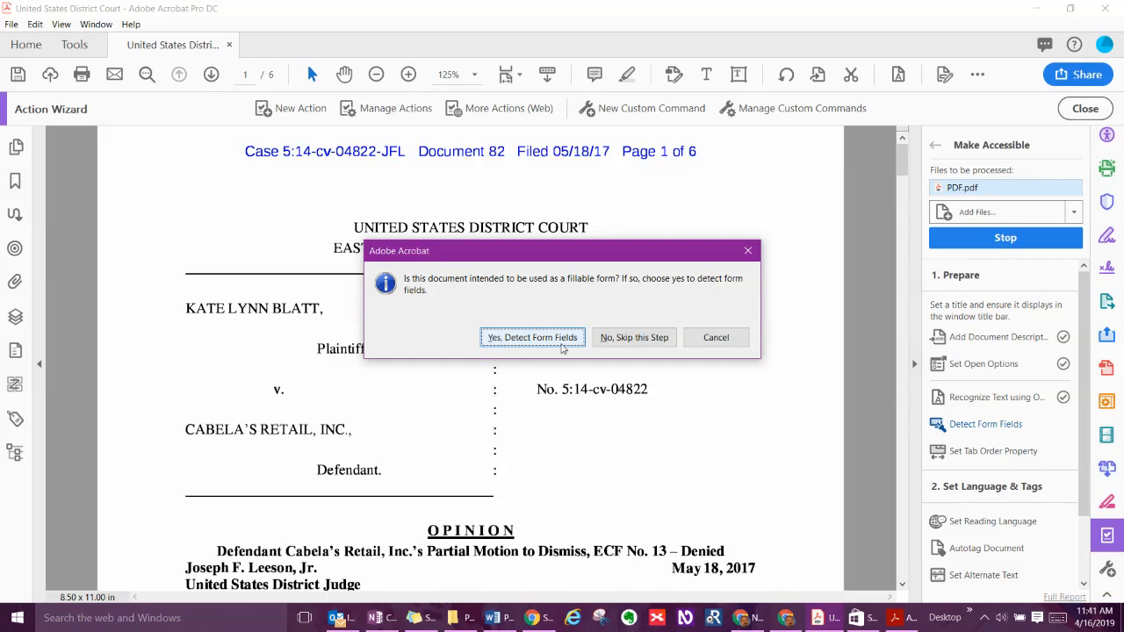
Skip form field detection, accept English as the reading language, and start the accessibility check with a report on all pages.
click(634, 337)
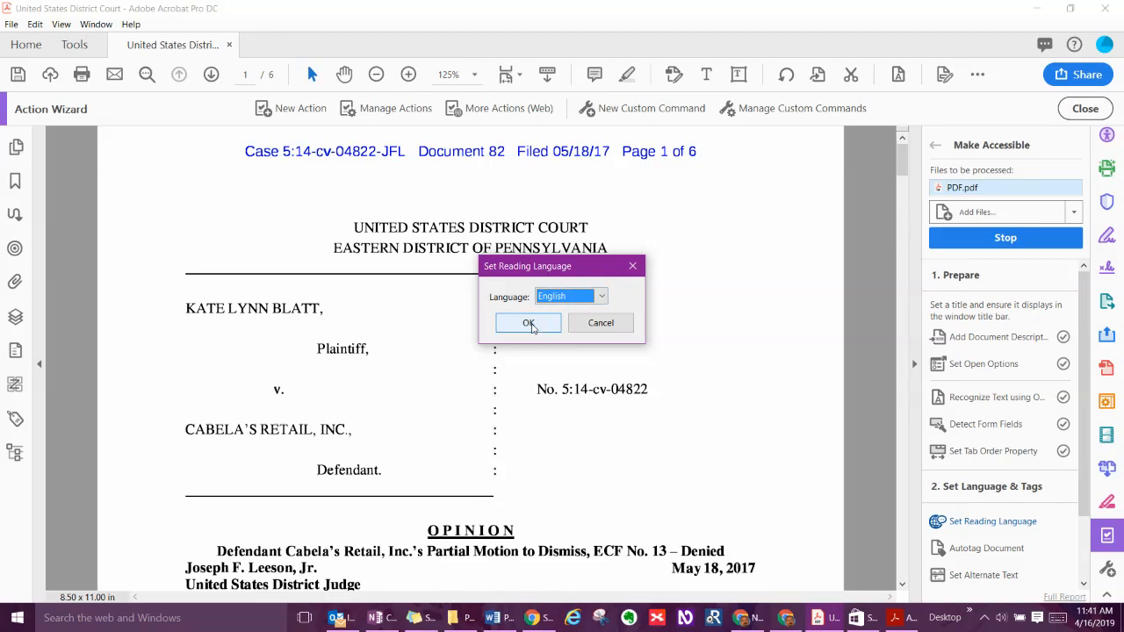
click(528, 323)
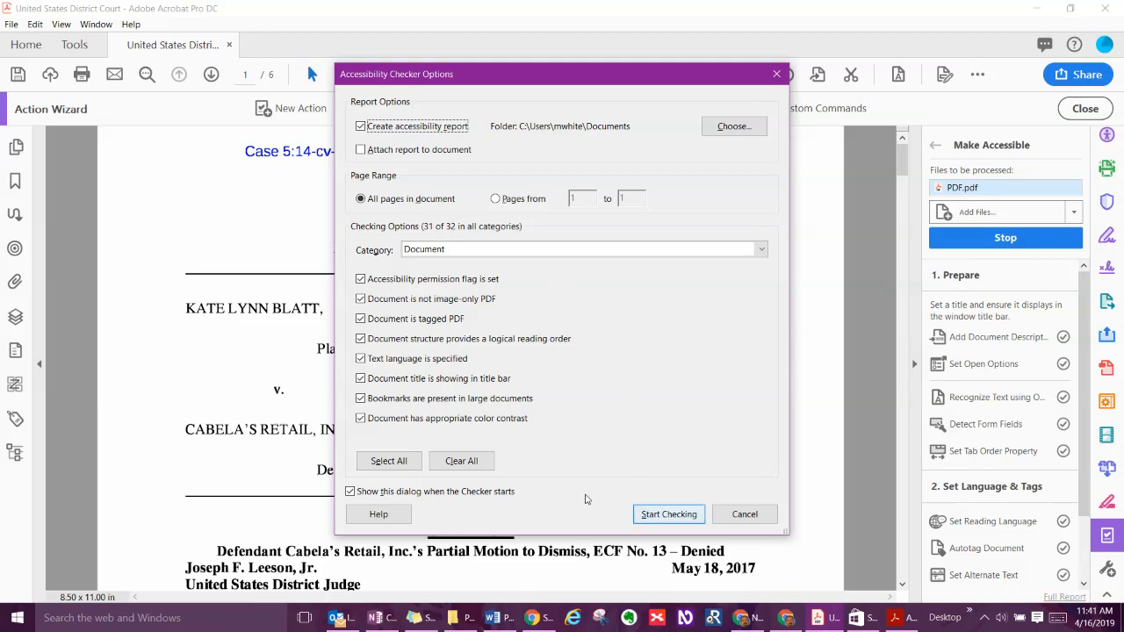
click(677, 513)
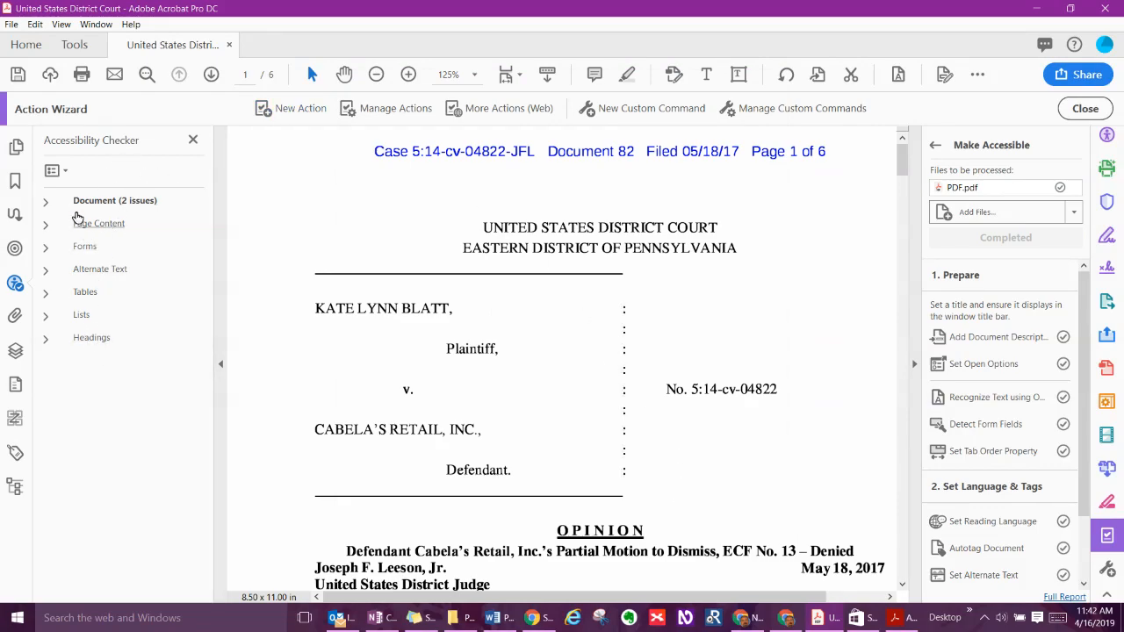
Review the Document category of the accessibility check results and the list of completed actions, and close the checker and Action Wizard.
click(44, 201)
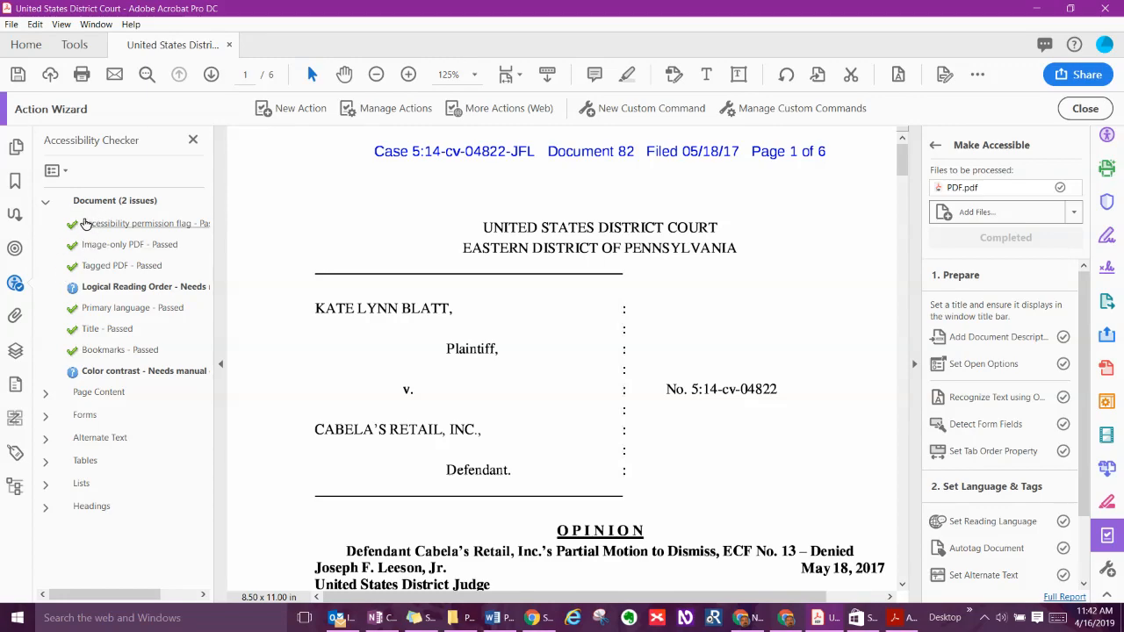
click(46, 204)
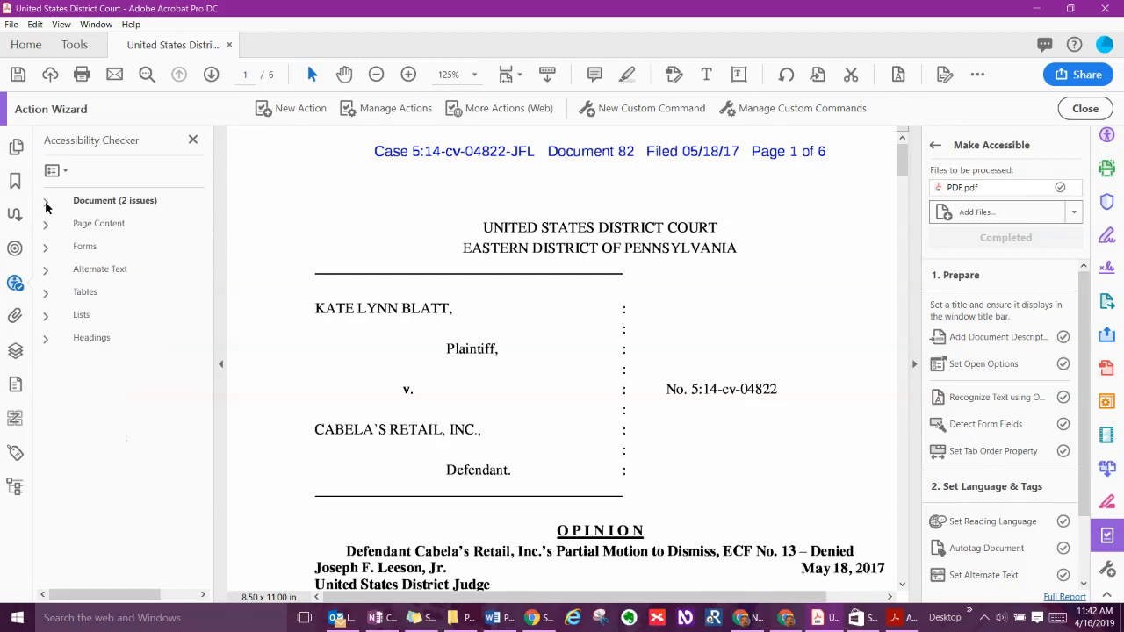
click(194, 141)
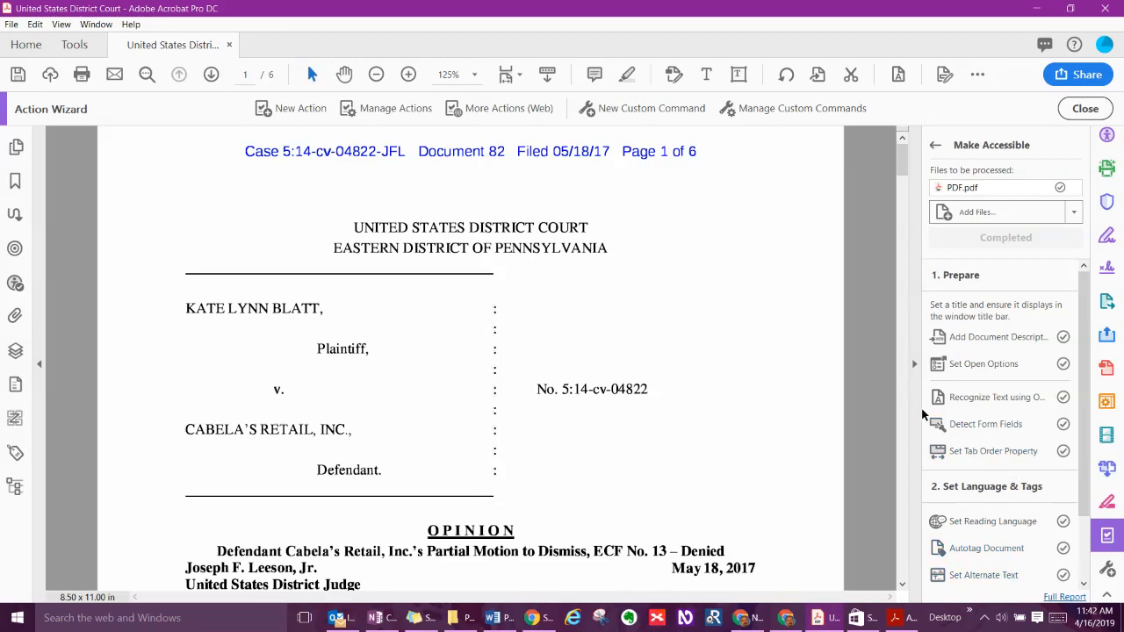
scroll(995, 479, down, 2)
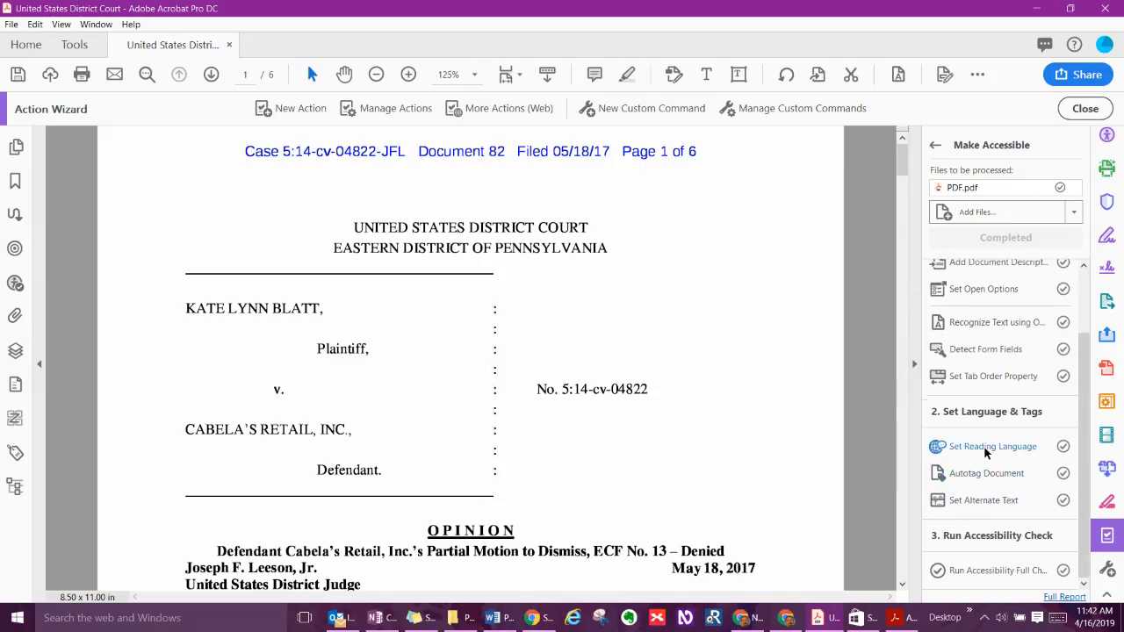
click(1078, 110)
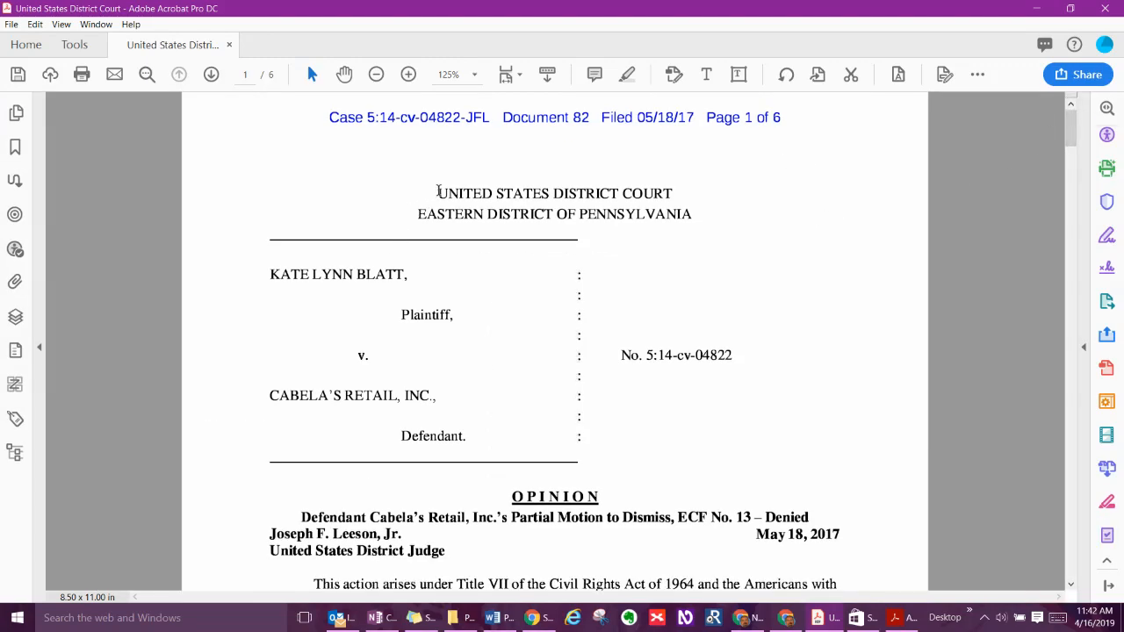
Test text selection on the "UNITED STATES DISTRICT COURT" heading and its word "DISTRICT", and save the PDF.
drag(439, 190, 633, 195)
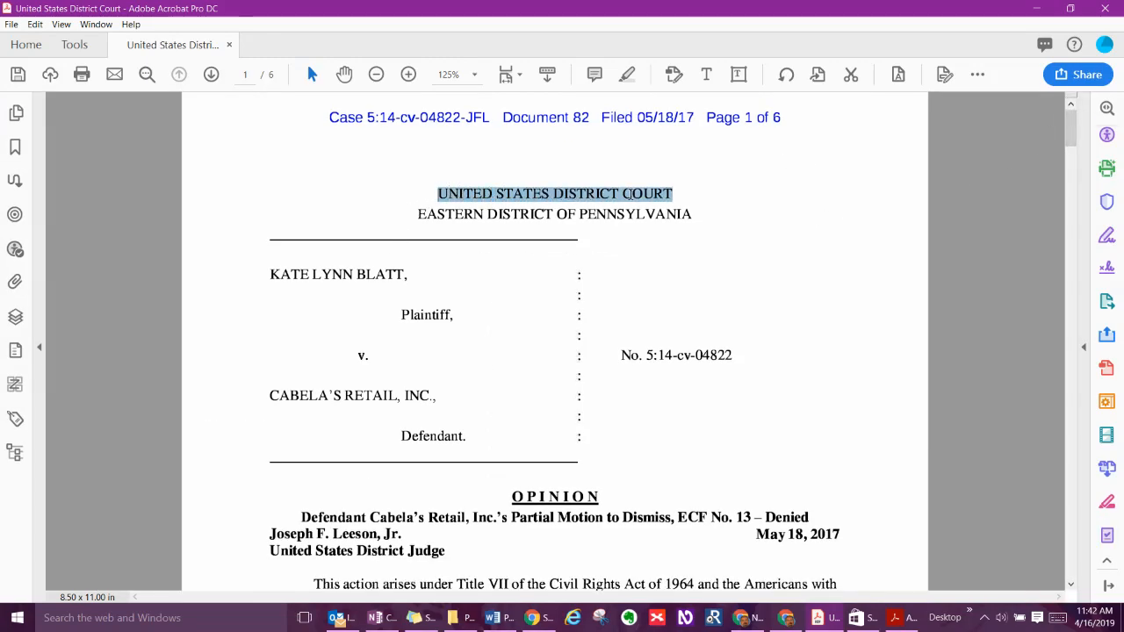
click(628, 215)
double_click(580, 194)
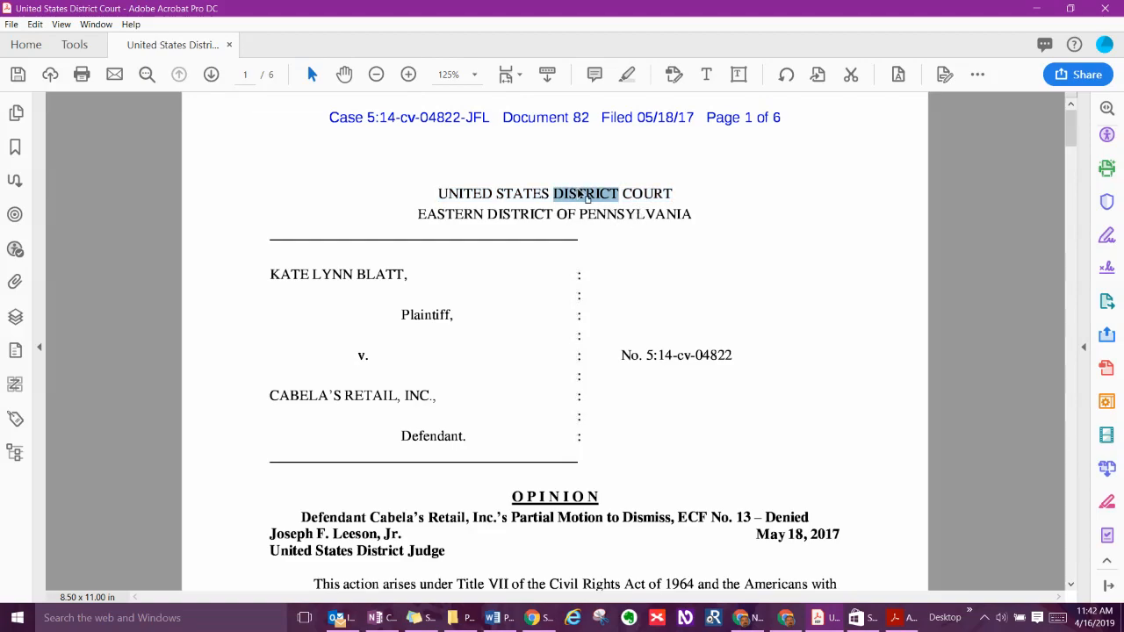
click(573, 195)
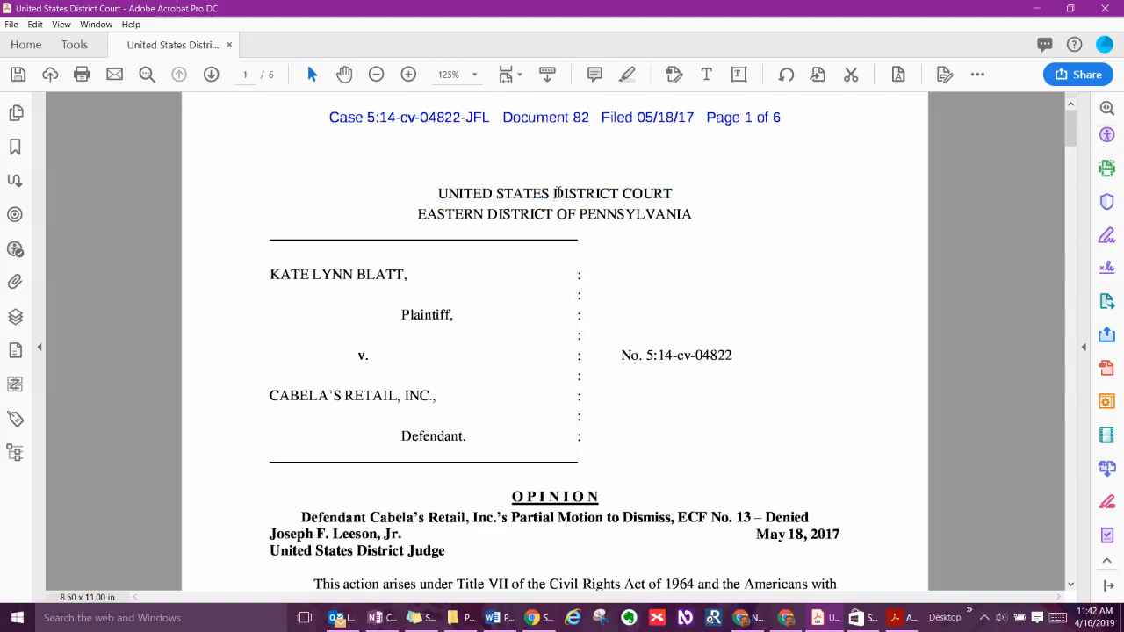
drag(556, 193, 624, 193)
click(623, 193)
click(18, 74)
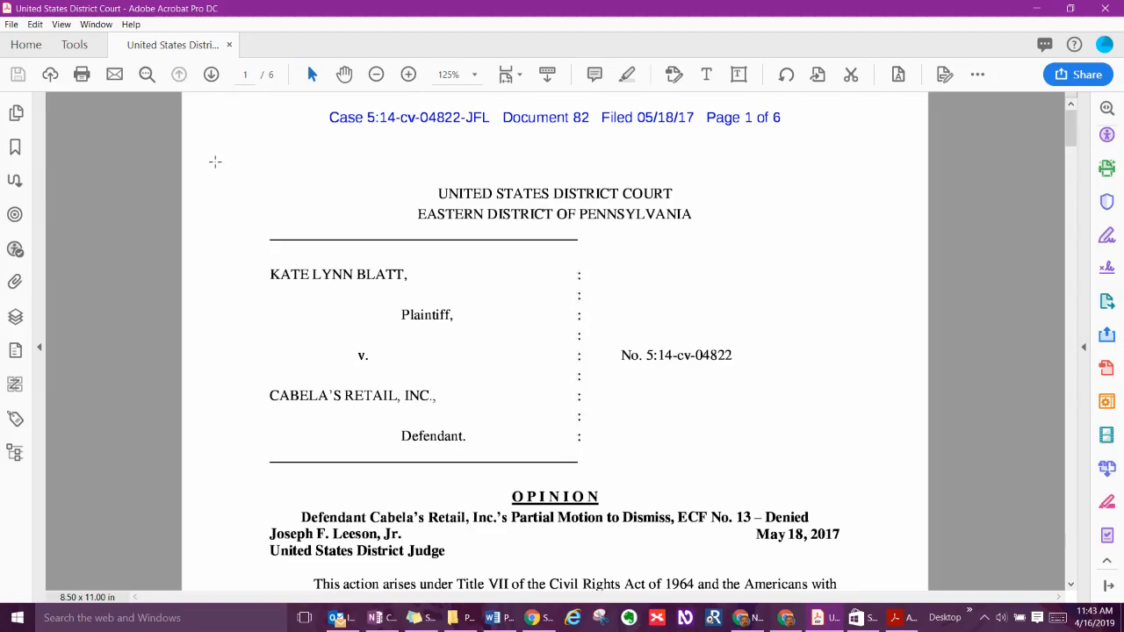